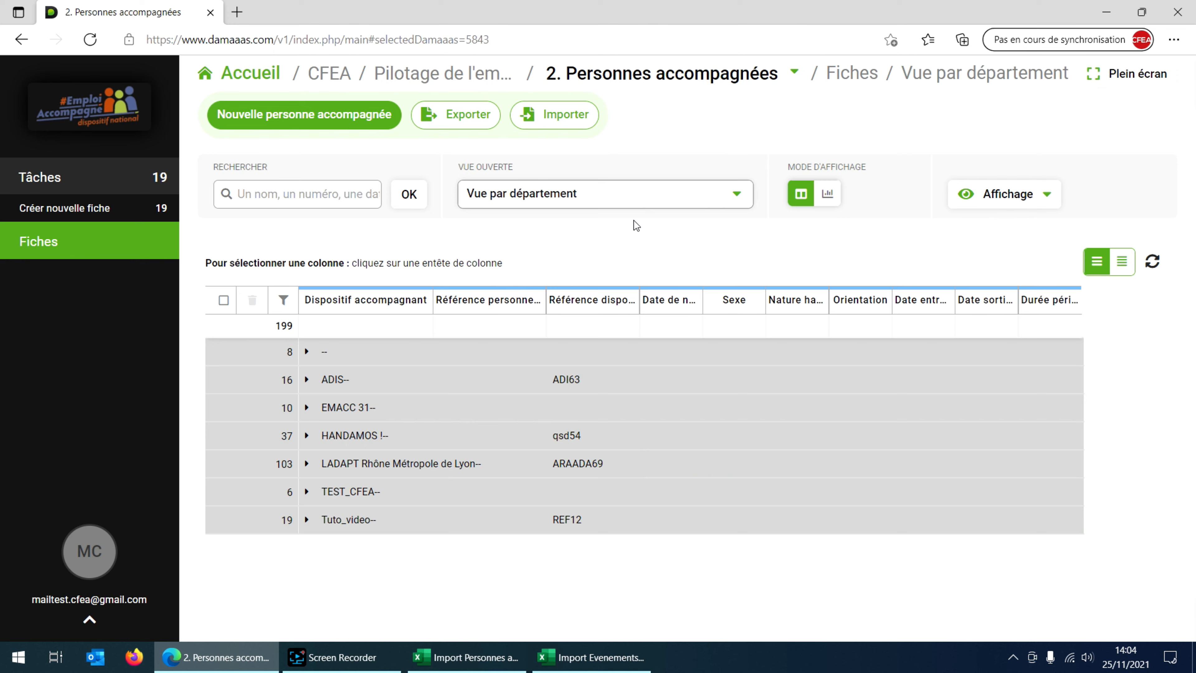
Step: Open the file import form for Personnes accompagnées, and switch to the Import Personnes accompagnées workbook in Excel to review its column headers
{"action": "left_click", "coordinate": [558, 115]}
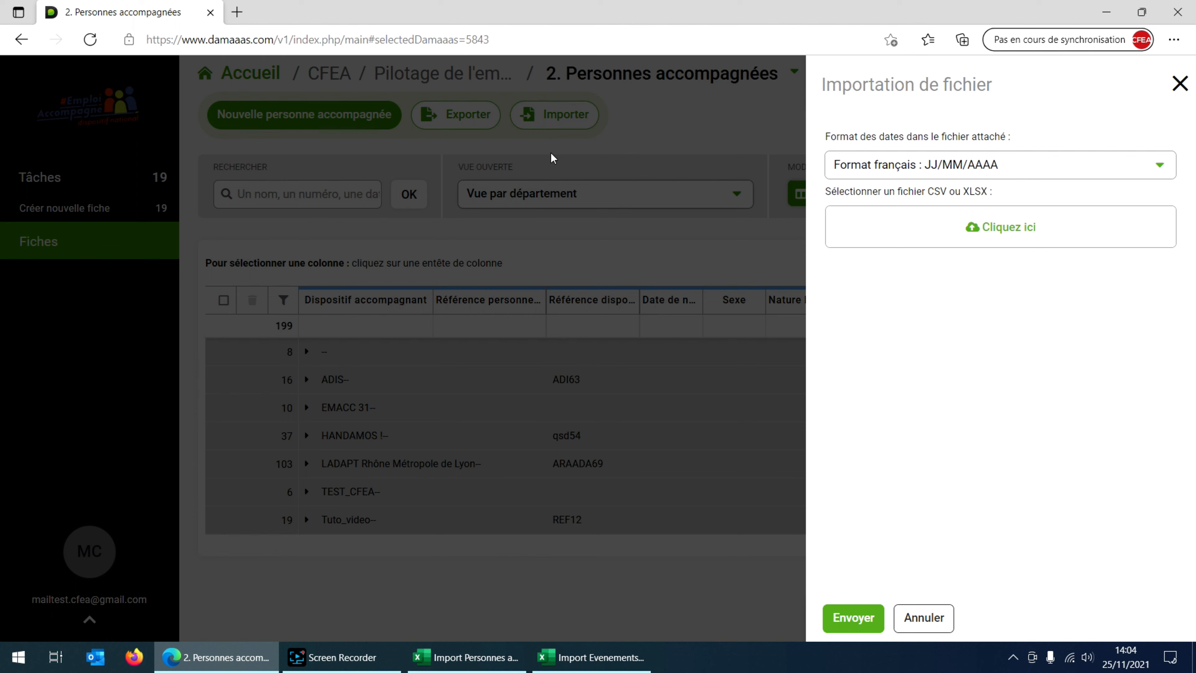
{"action": "left_click", "coordinate": [462, 656]}
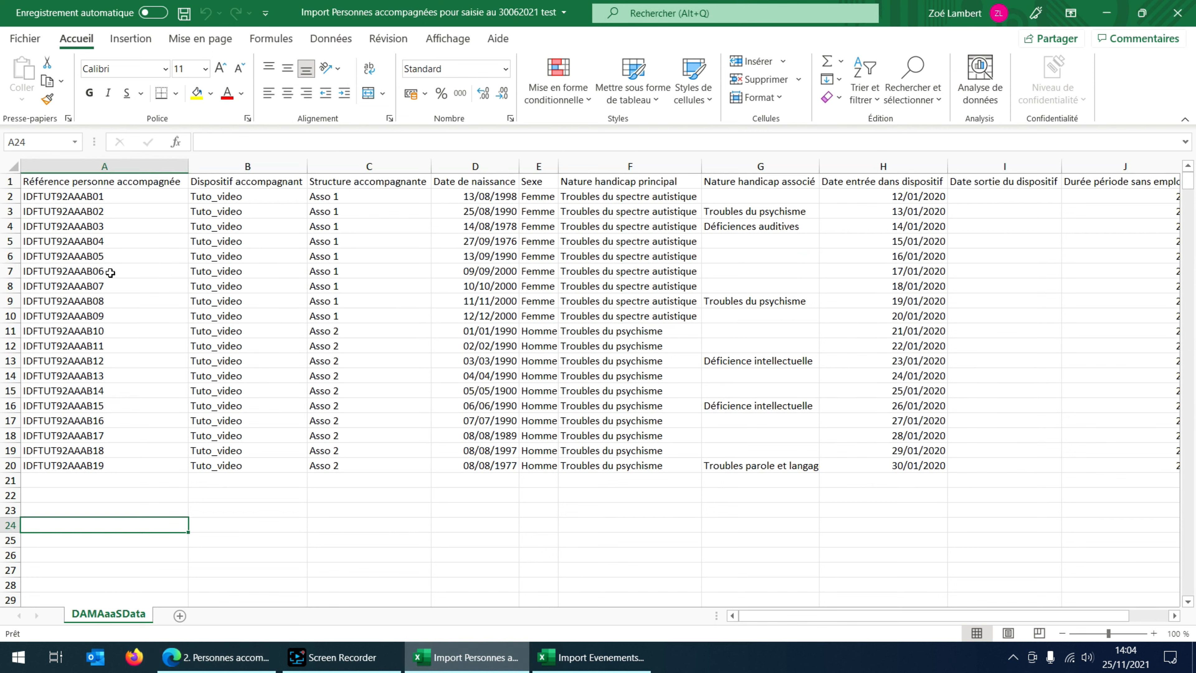
{"action": "left_click", "coordinate": [153, 183]}
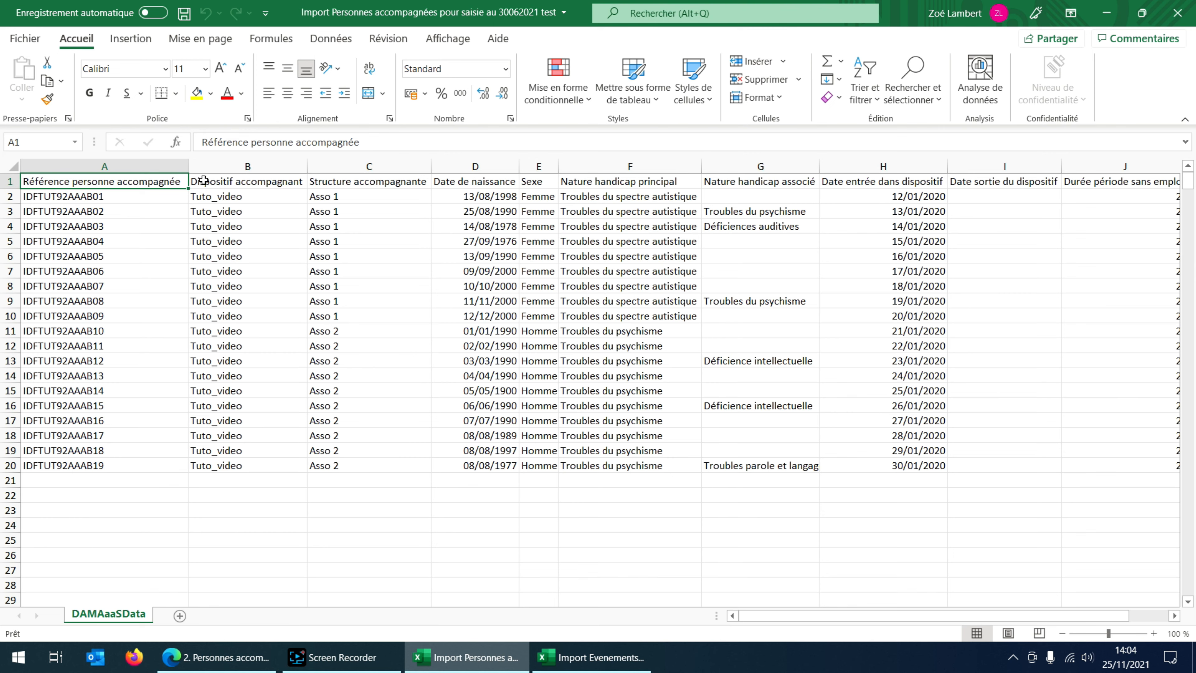
{"action": "left_click", "coordinate": [224, 181]}
{"action": "left_click", "coordinate": [349, 181]}
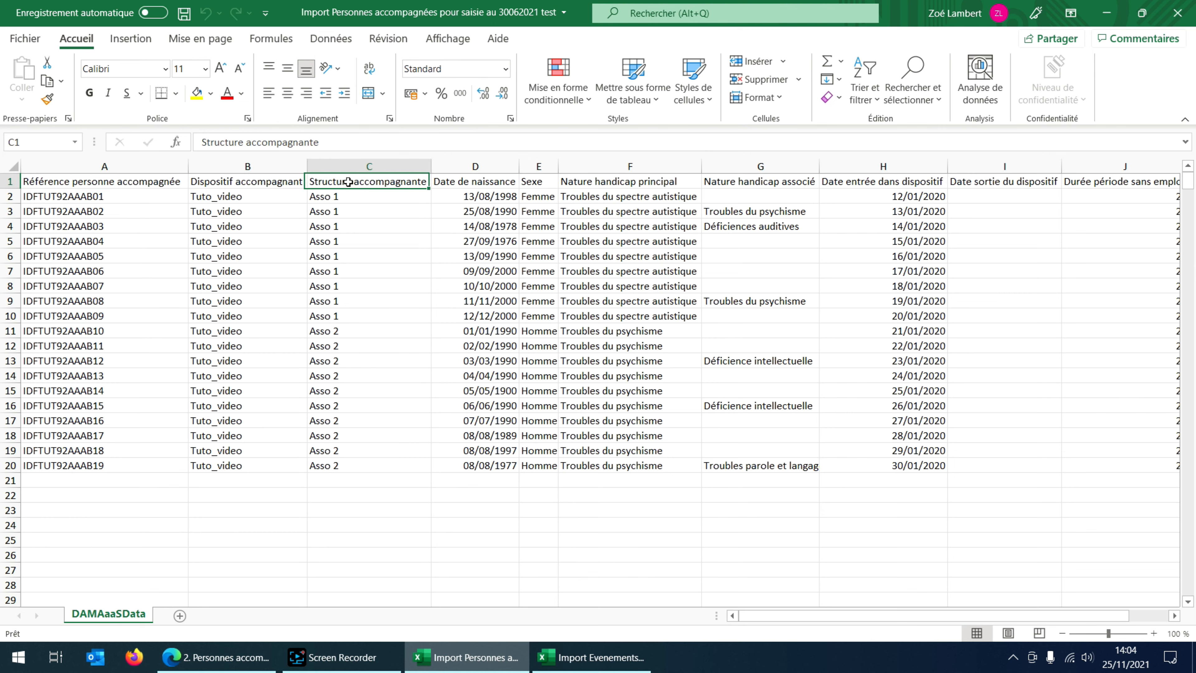
{"action": "left_click", "coordinate": [475, 182]}
{"action": "left_click", "coordinate": [538, 181]}
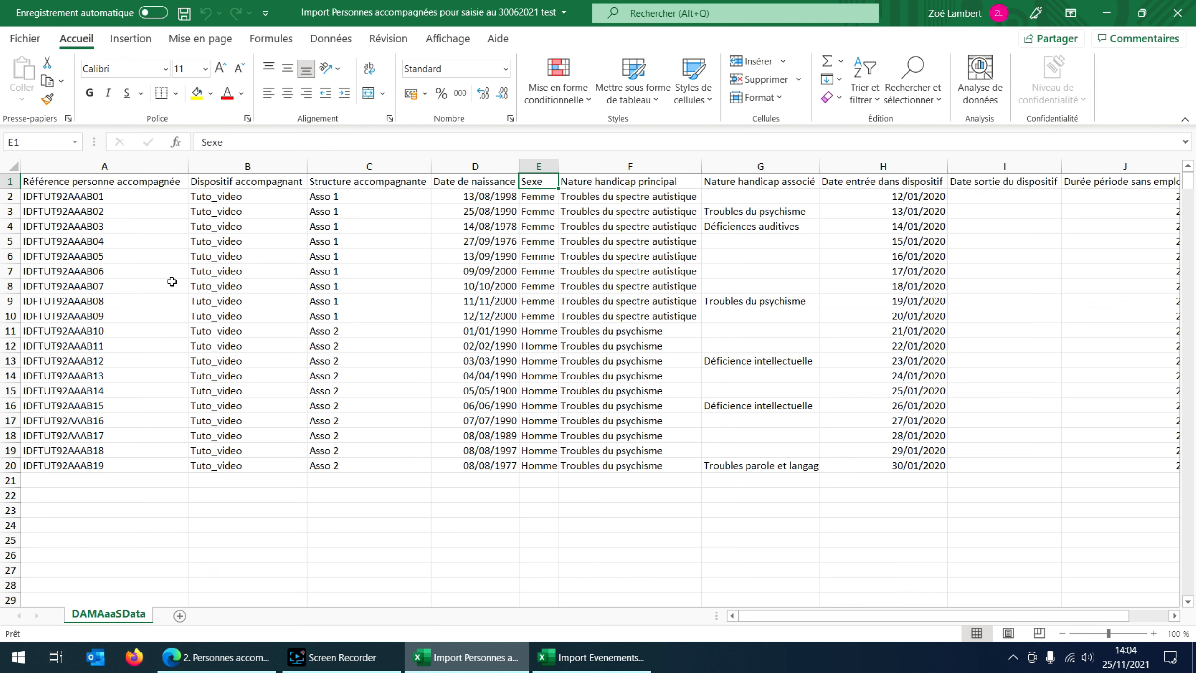
Step: Review the Dispositif accompagnant and Référence personne accompagnée entries, then close the workbook and return to the browser's import form
{"action": "left_click_drag", "start_coordinate": [215, 228], "coordinate": [228, 303]}
{"action": "left_click", "coordinate": [240, 363]}
{"action": "left_click_drag", "start_coordinate": [97, 253], "coordinate": [104, 288]}
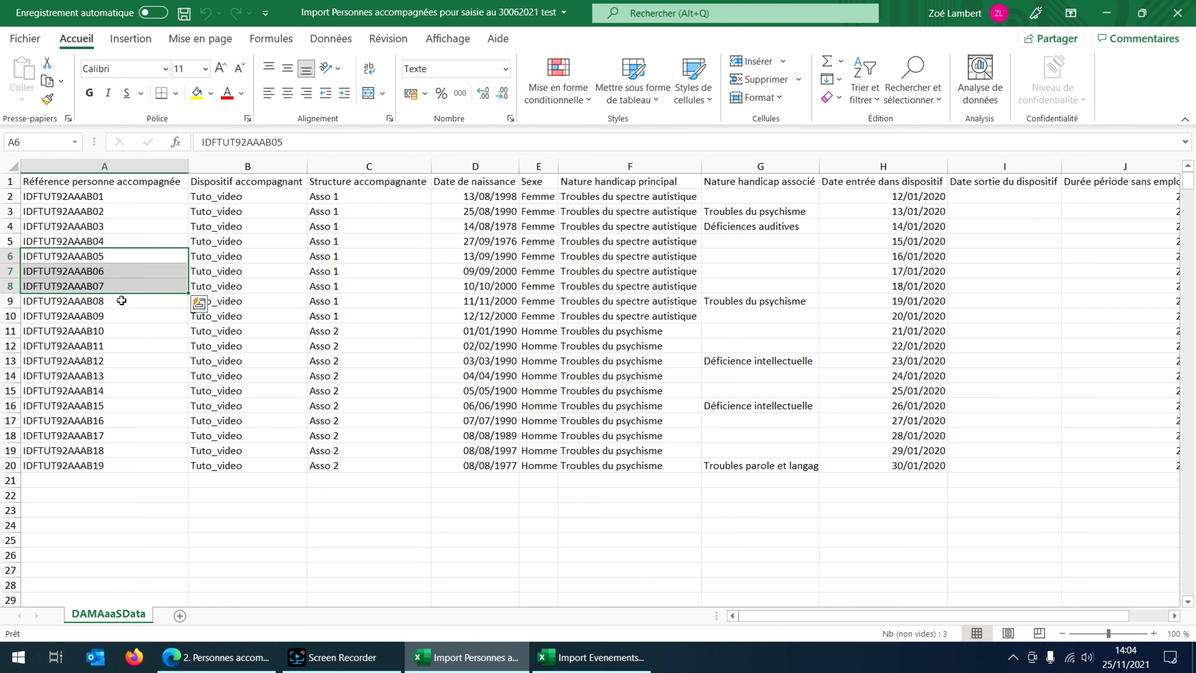
{"action": "left_click", "coordinate": [223, 312]}
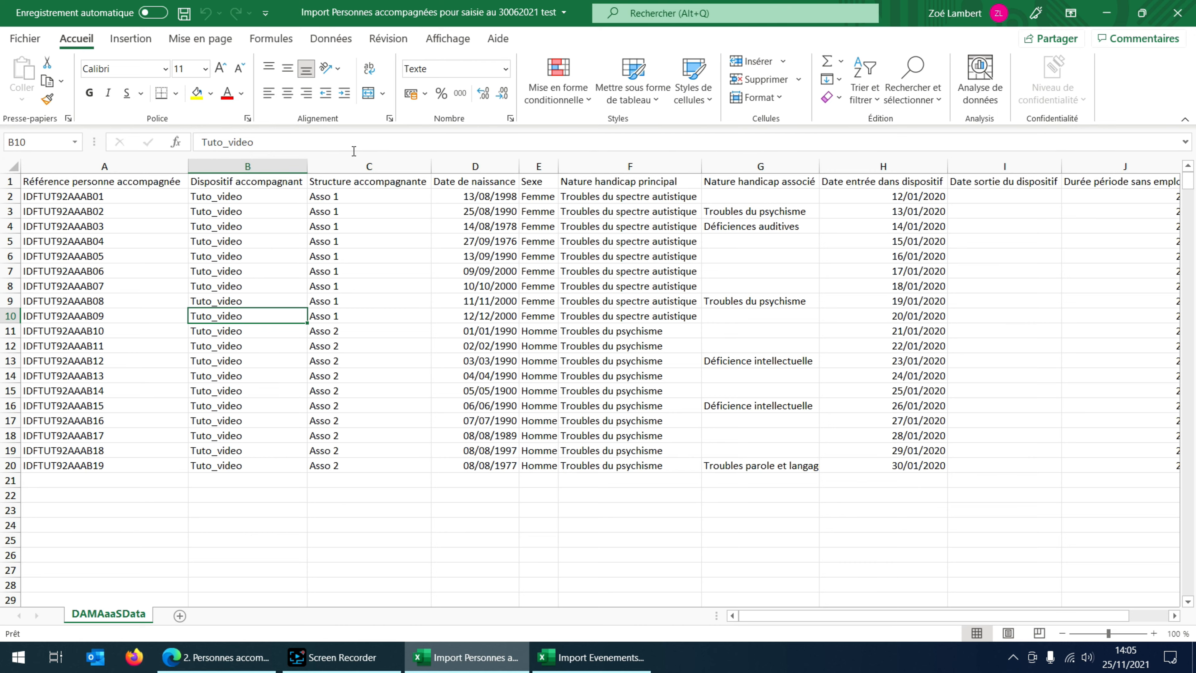
{"action": "left_click", "coordinate": [1178, 13]}
{"action": "left_click", "coordinate": [217, 657]}
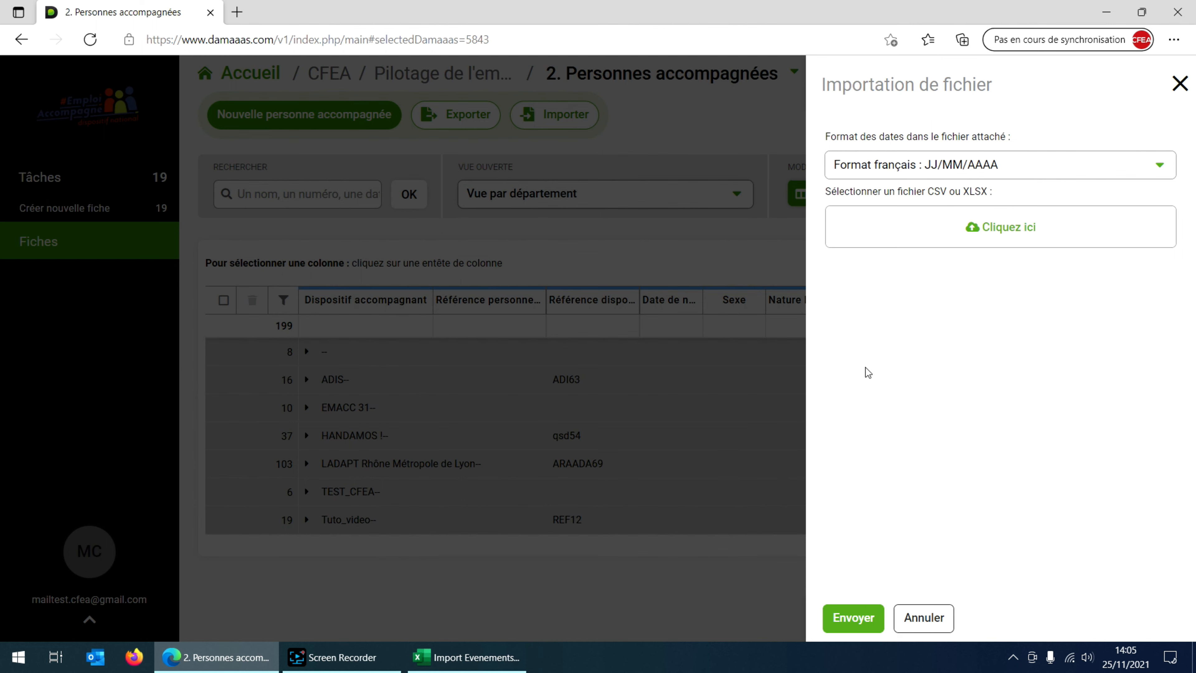
Step: Import the Desktop file "Import Personnes accompagnées pour saisie au 30062021 test" from sheet DAMAaaSData, starting at column A, row 1
{"action": "left_click", "coordinate": [989, 244]}
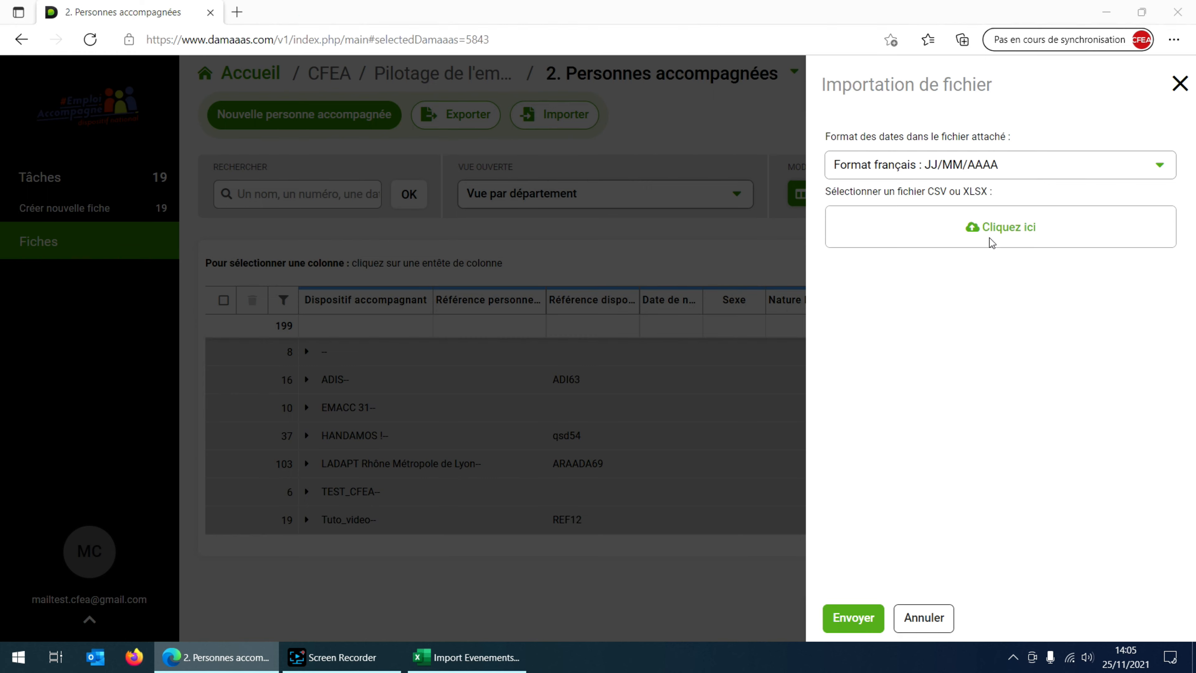
{"action": "scroll", "coordinate": [408, 264], "scroll_direction": "down", "scroll_amount": 2}
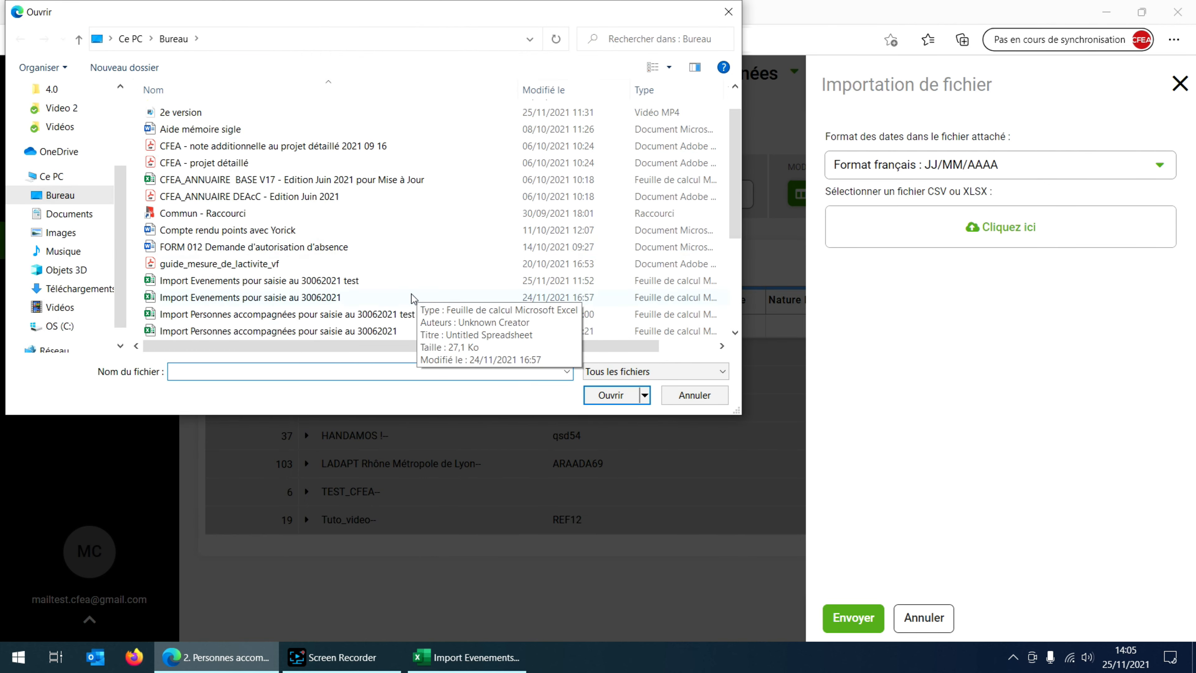
{"action": "left_click", "coordinate": [404, 263]}
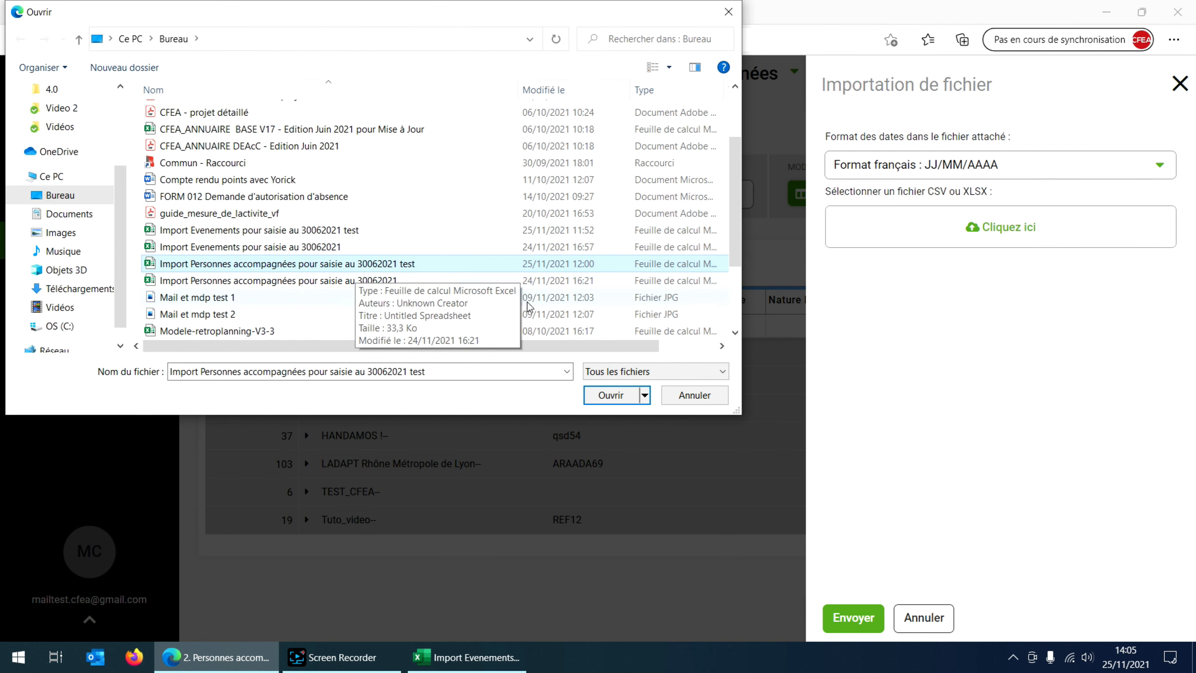
{"action": "left_click", "coordinate": [608, 396]}
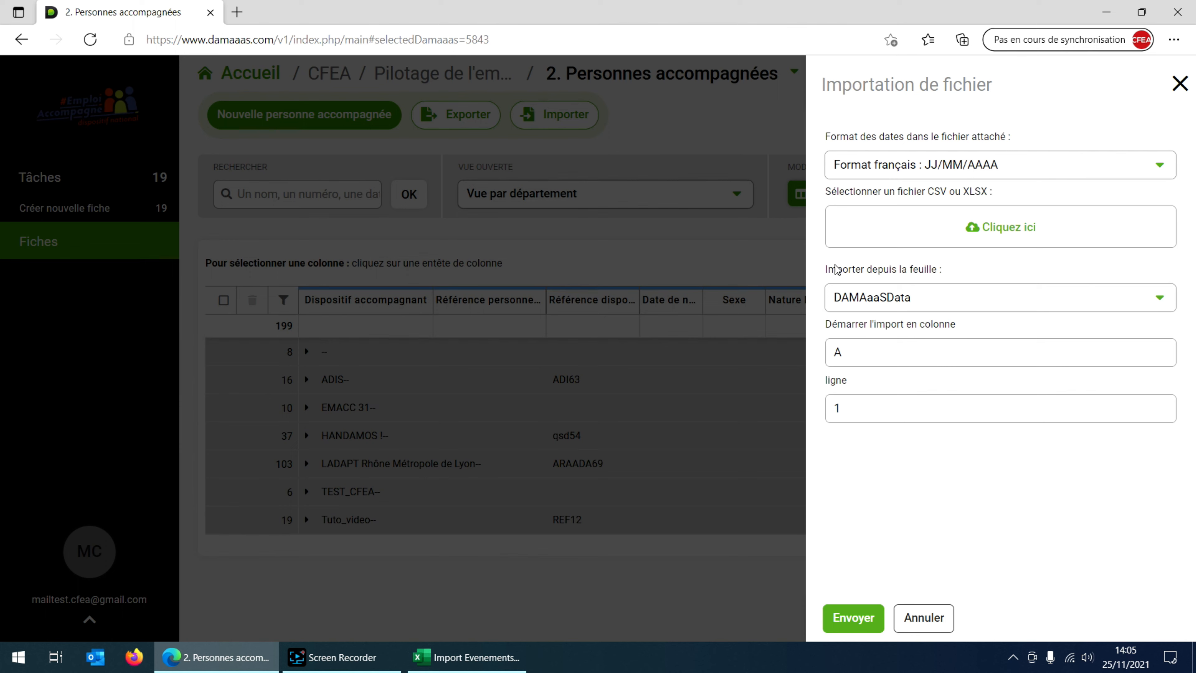
{"action": "left_click", "coordinate": [863, 622]}
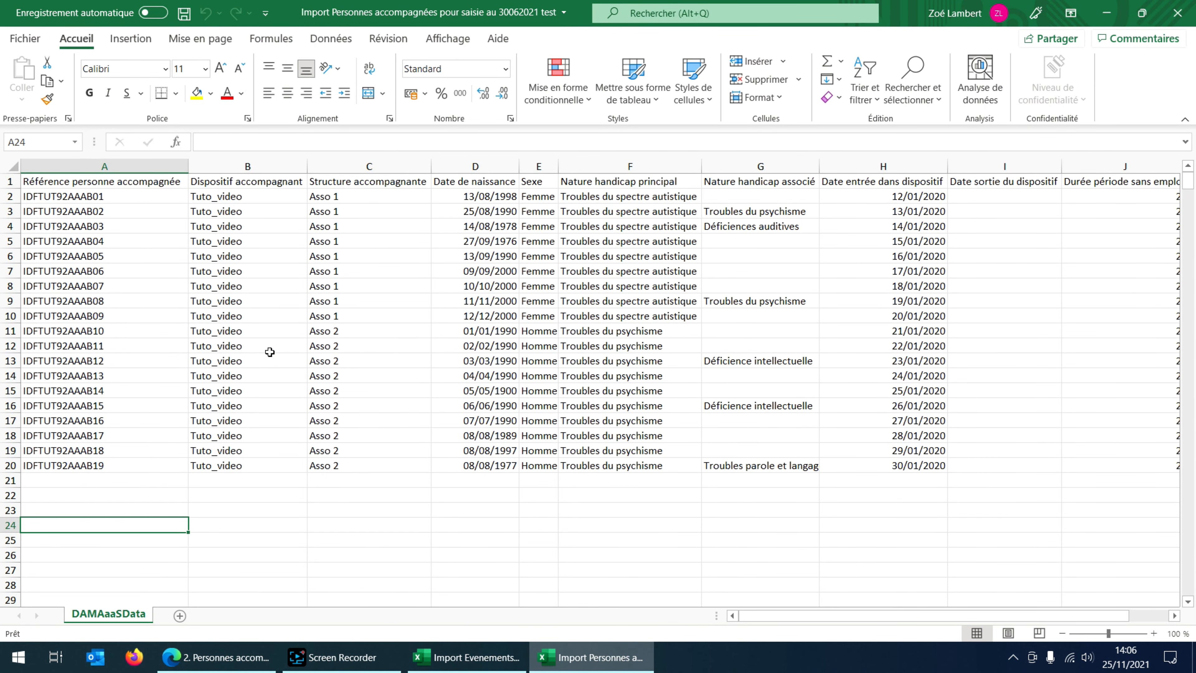
Step: Delete the Référence personne accompagnée column from the Personnes accompagnées import workbook, and save and close the file
{"action": "left_click", "coordinate": [133, 162]}
{"action": "right_click", "coordinate": [134, 164]}
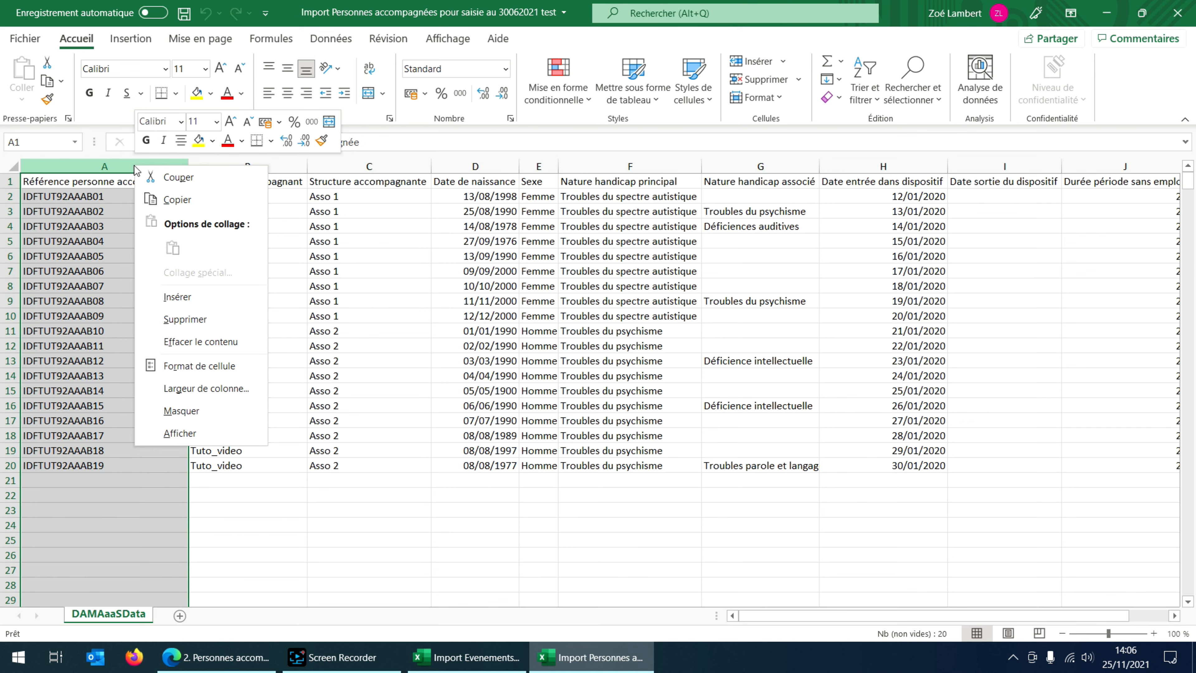
{"action": "left_click", "coordinate": [194, 318]}
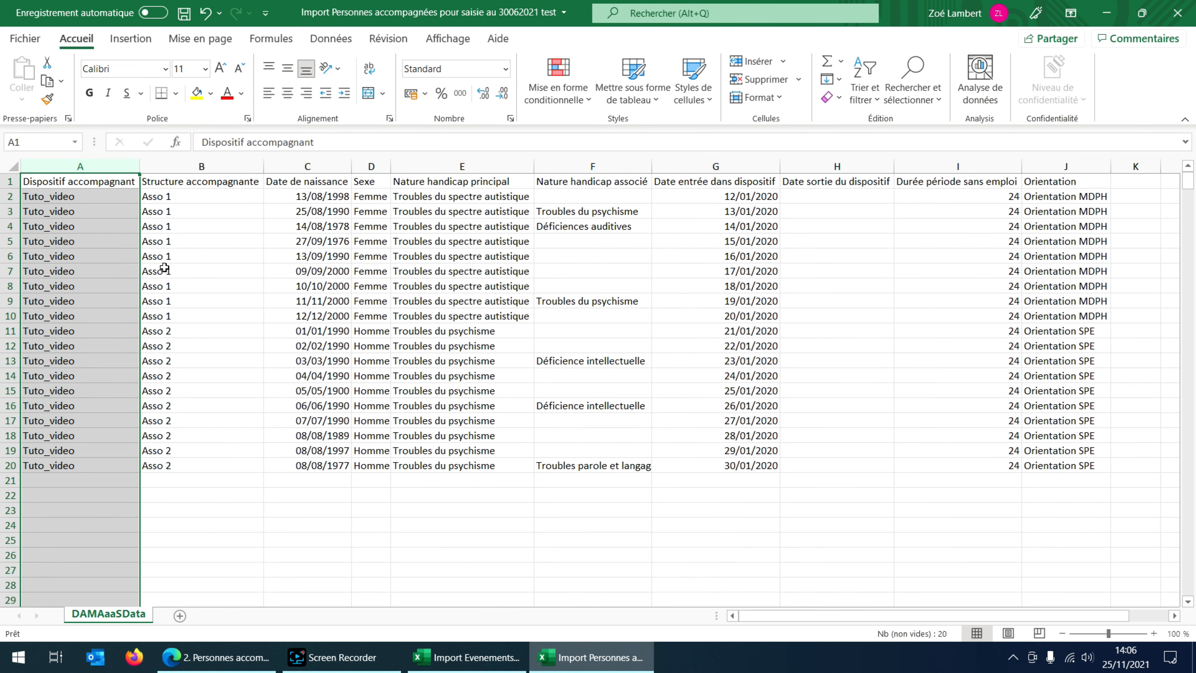
{"action": "left_click", "coordinate": [184, 13]}
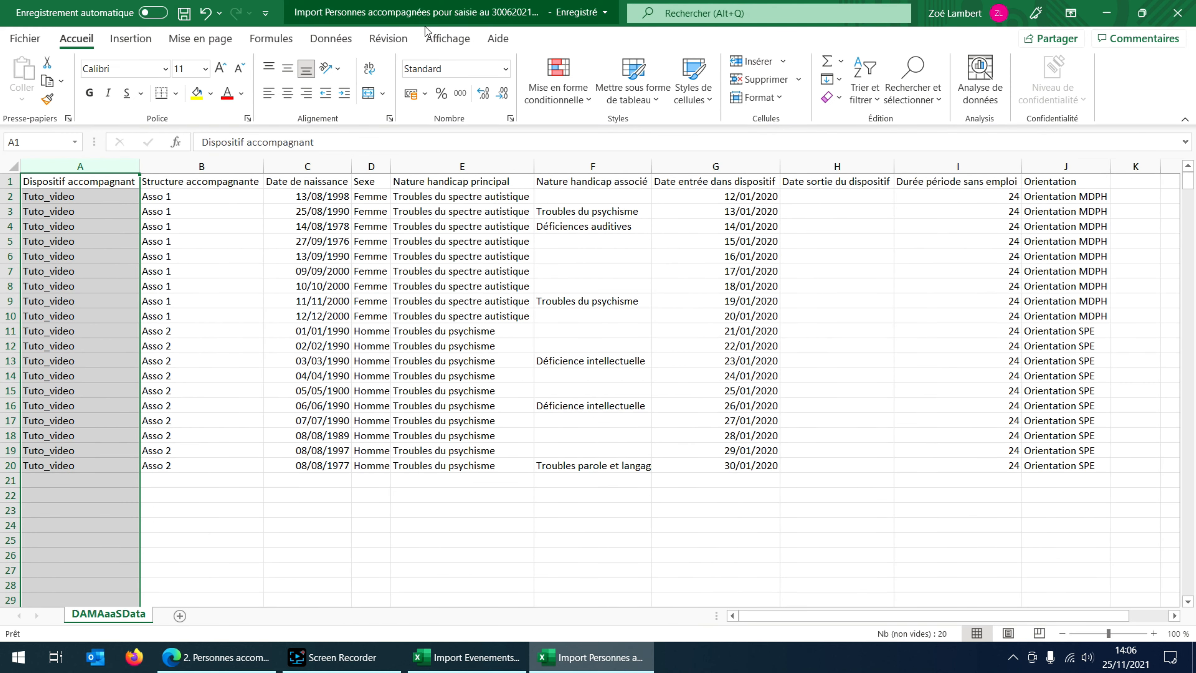
{"action": "left_click", "coordinate": [1178, 13]}
Step: Back in Edge, try to import the modified "Import Personnes accompagnées pour saisie au 30062021 test" file into Personnes accompagnées
{"action": "left_click", "coordinate": [259, 656]}
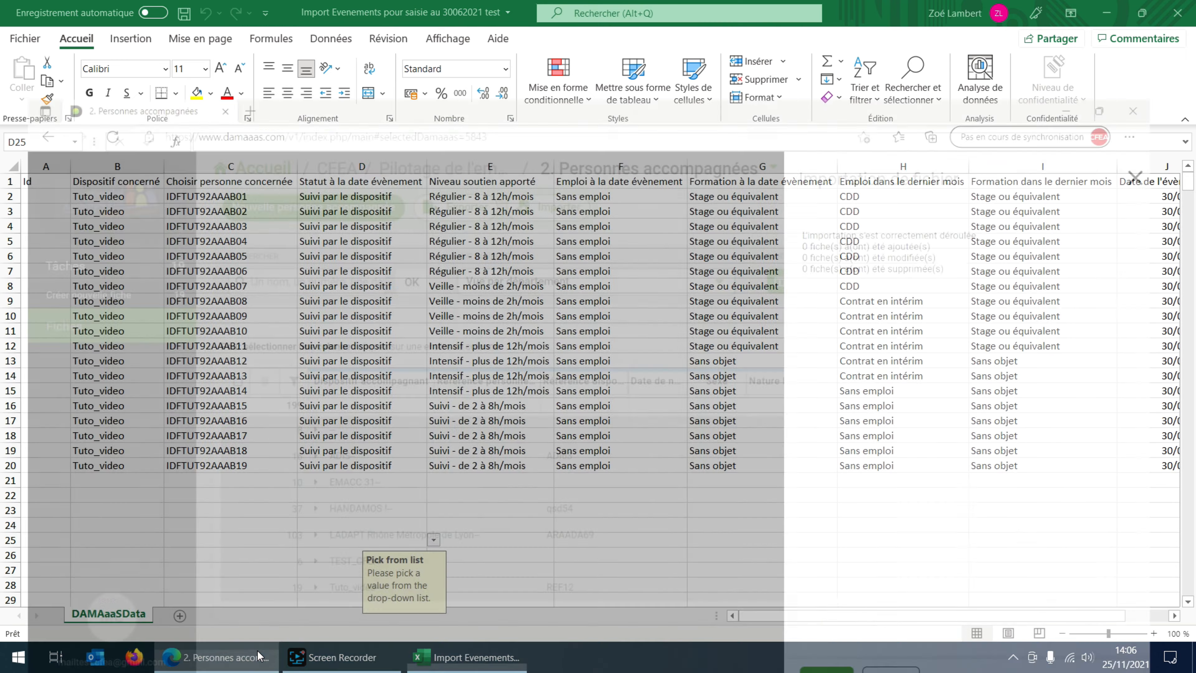
{"action": "left_click", "coordinate": [862, 633]}
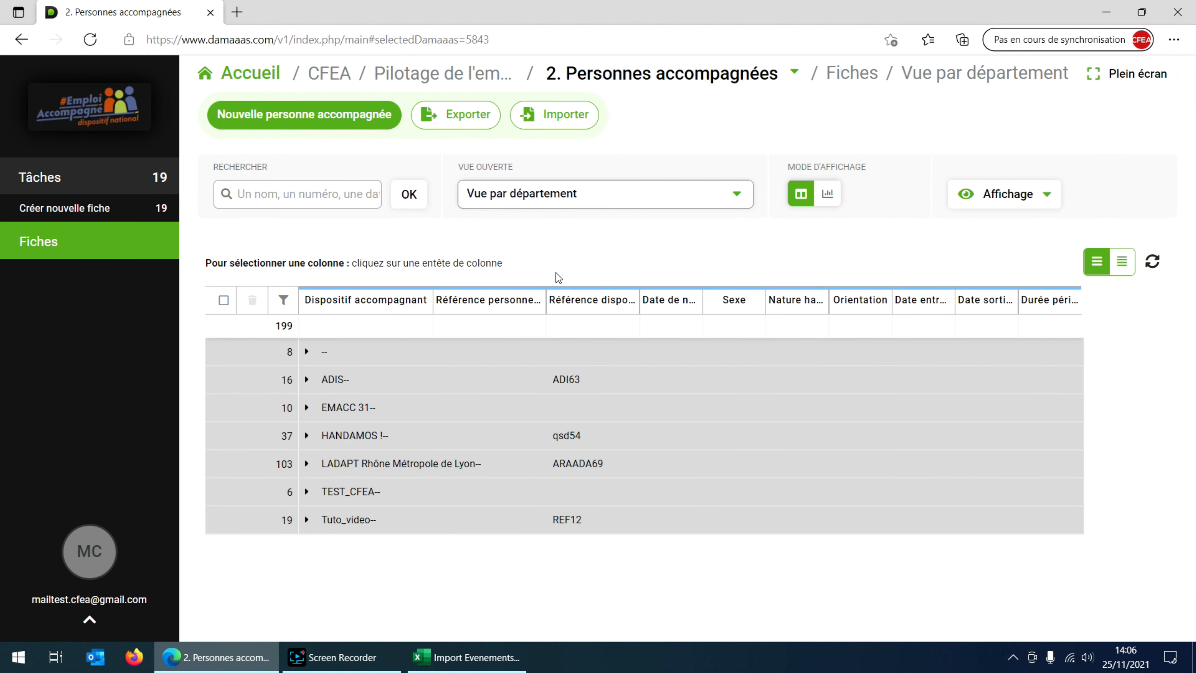
{"action": "left_click", "coordinate": [559, 124]}
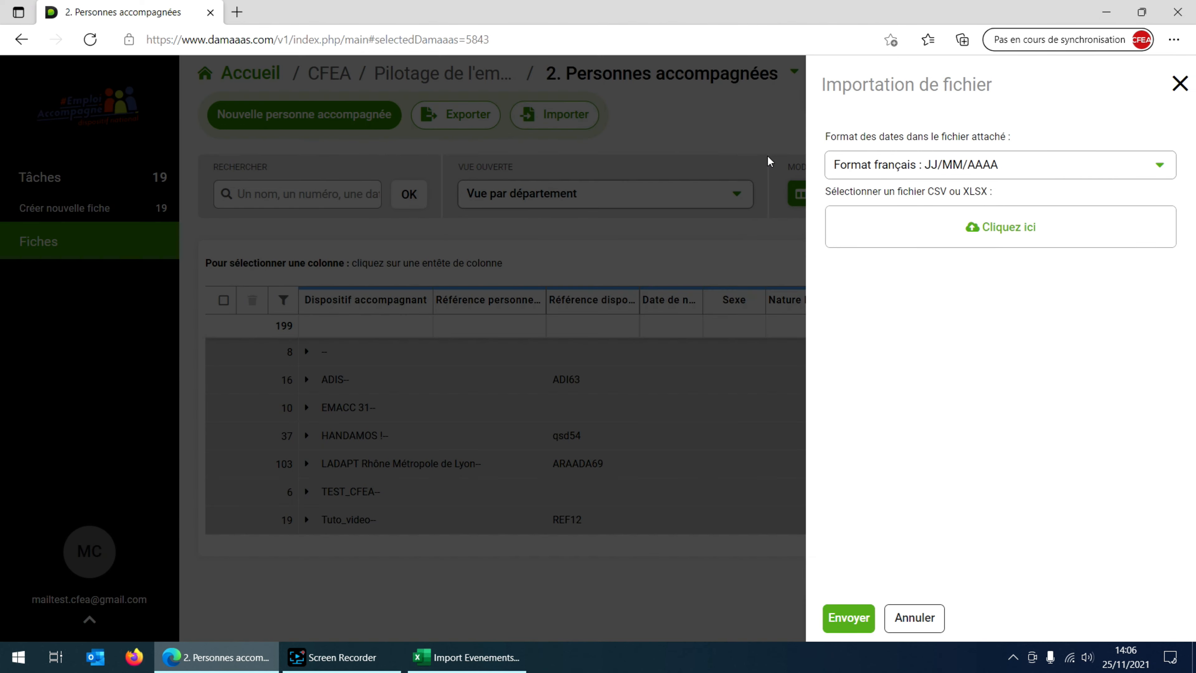
{"action": "left_click", "coordinate": [1031, 224]}
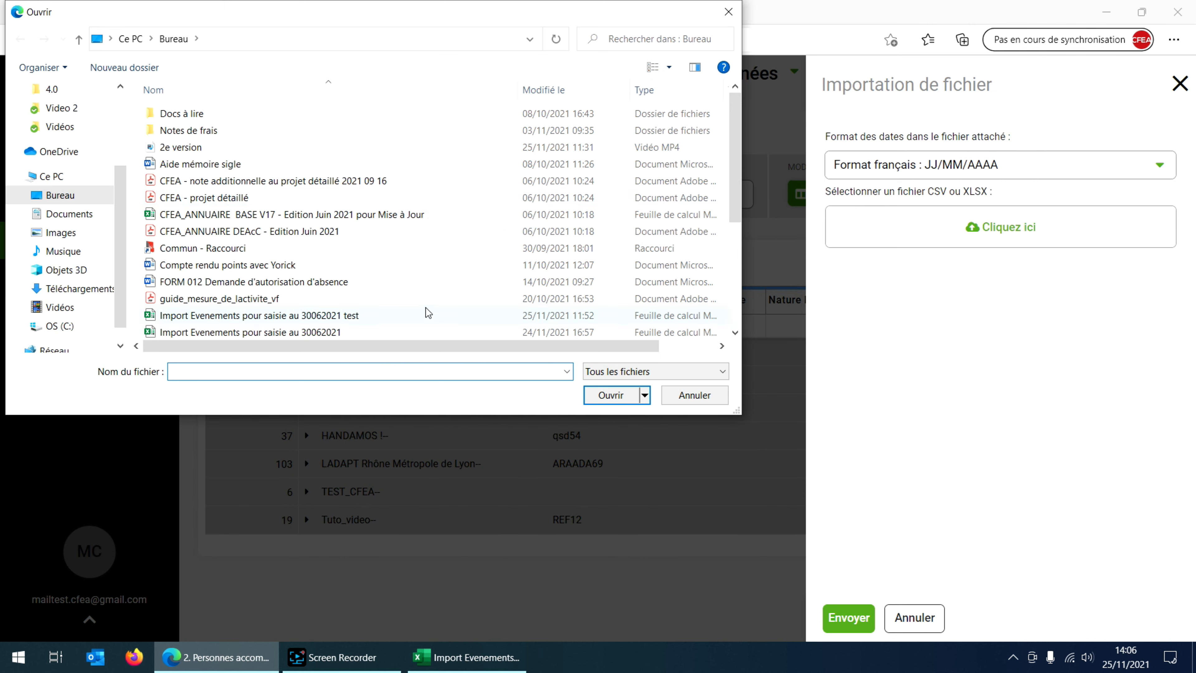
{"action": "scroll", "coordinate": [426, 306], "scroll_direction": "down", "scroll_amount": 3}
{"action": "left_click", "coordinate": [398, 218]}
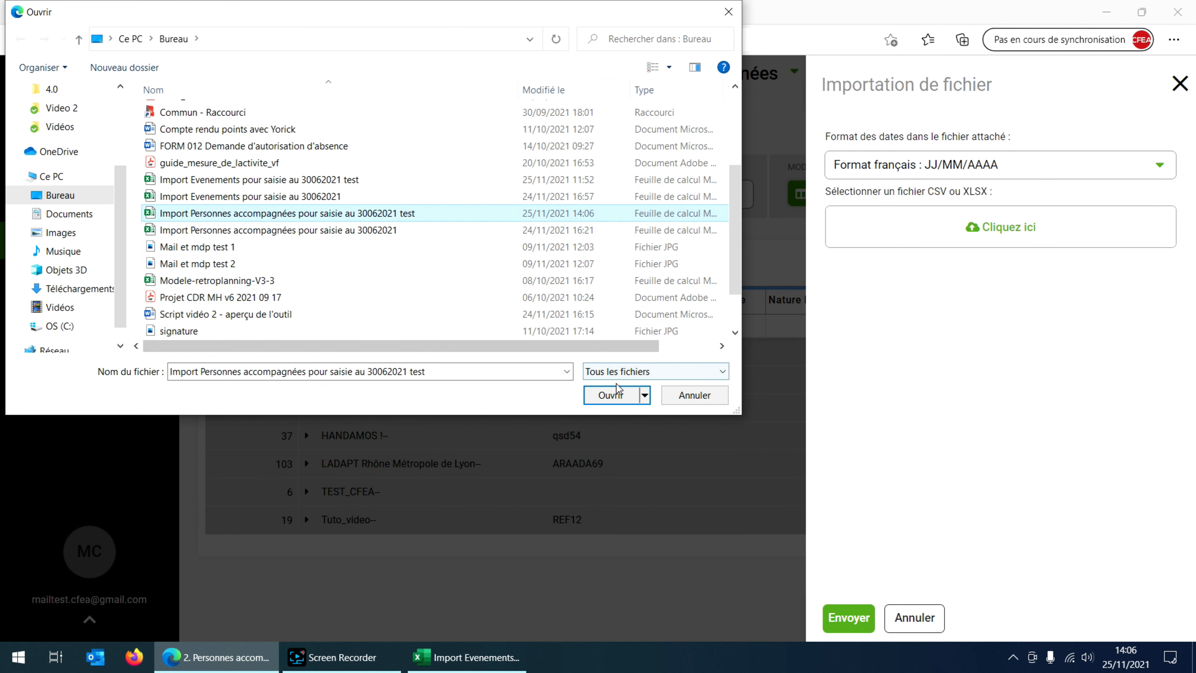
{"action": "left_click", "coordinate": [616, 395]}
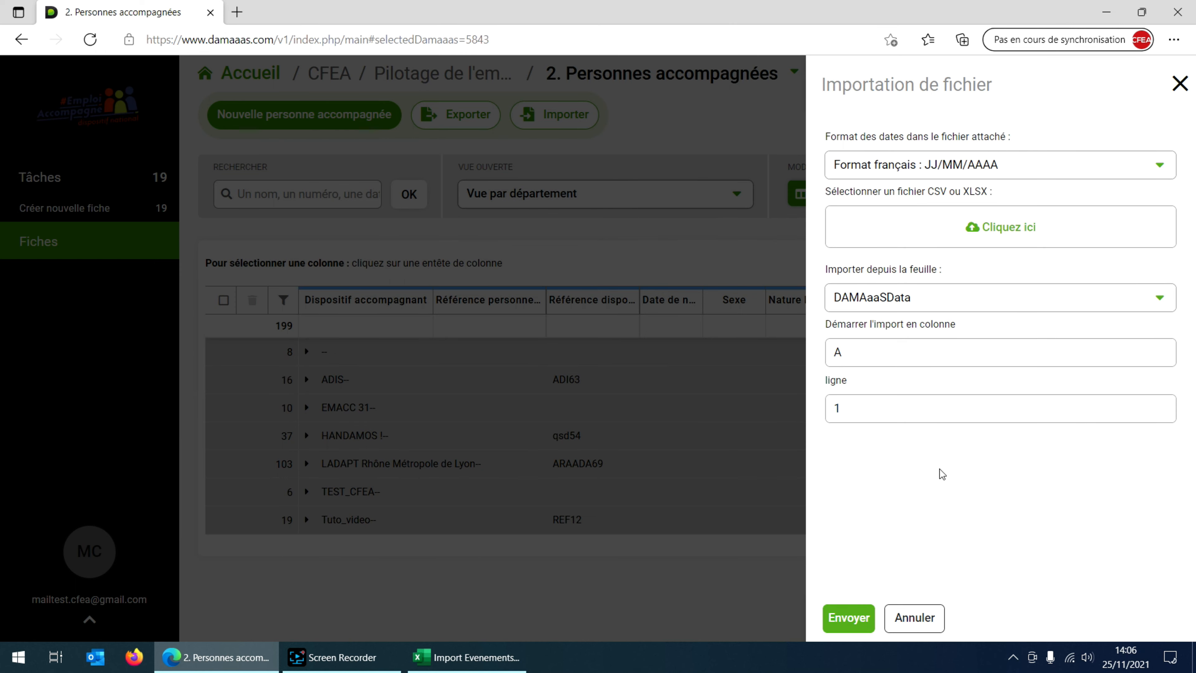
{"action": "left_click", "coordinate": [850, 621]}
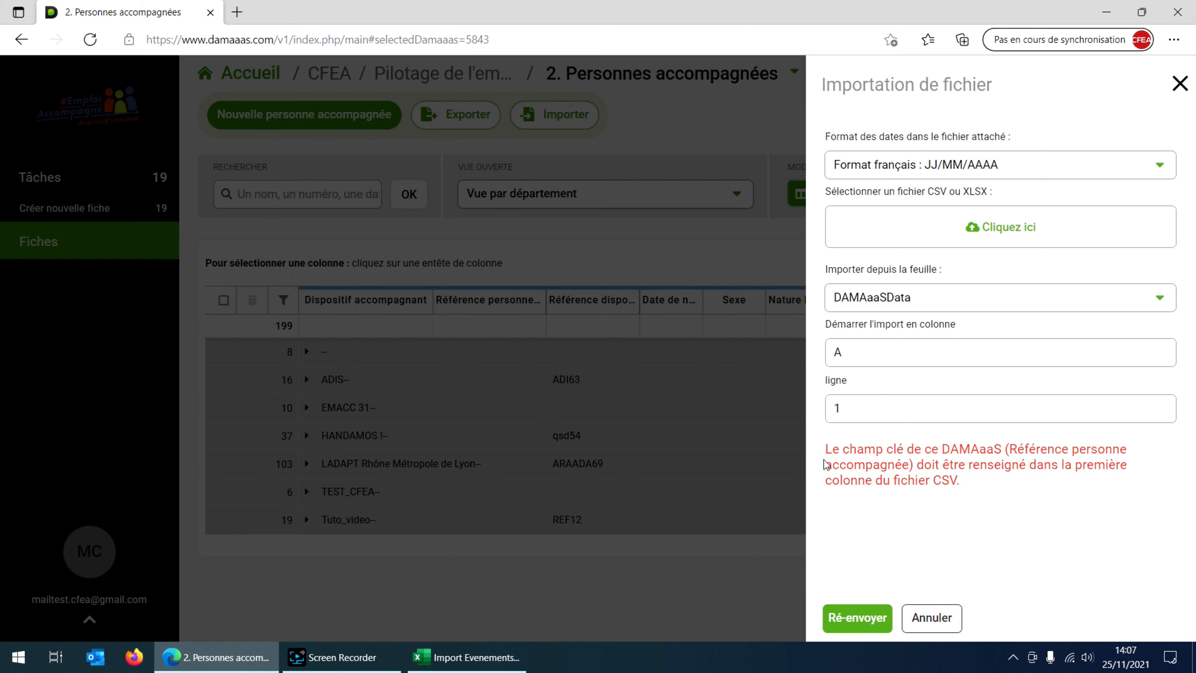
{"action": "left_click", "coordinate": [947, 617]}
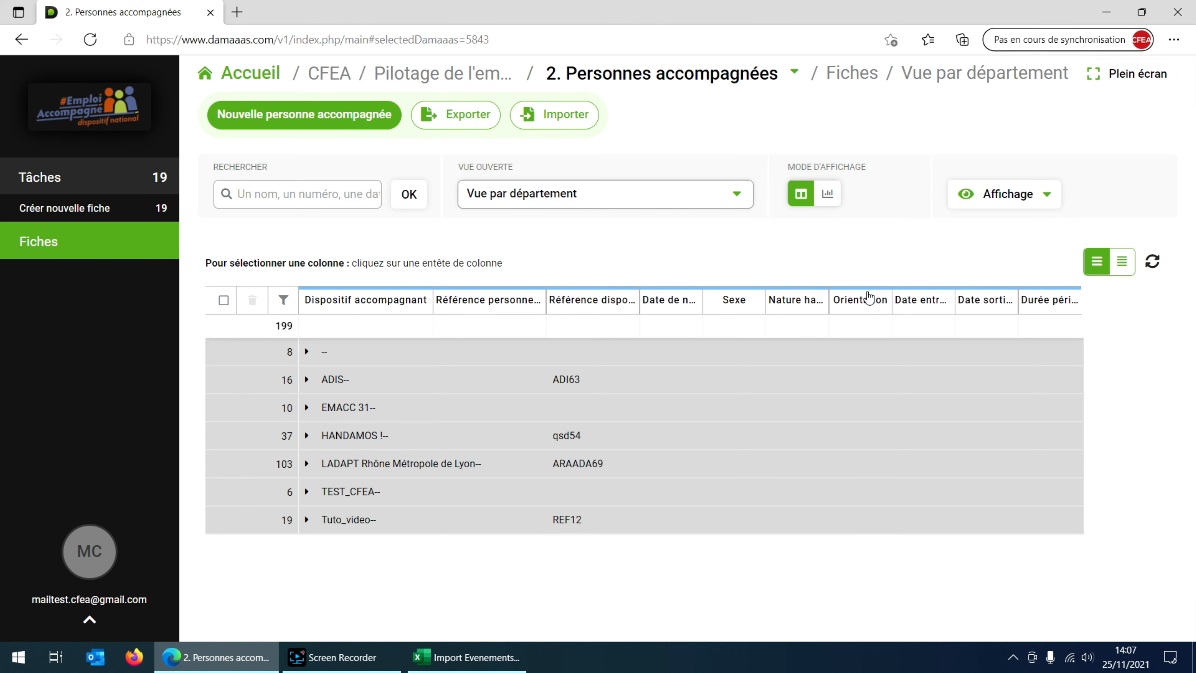
Step: Switch to the 3. Evènements records and start a new event
{"action": "left_click", "coordinate": [763, 89]}
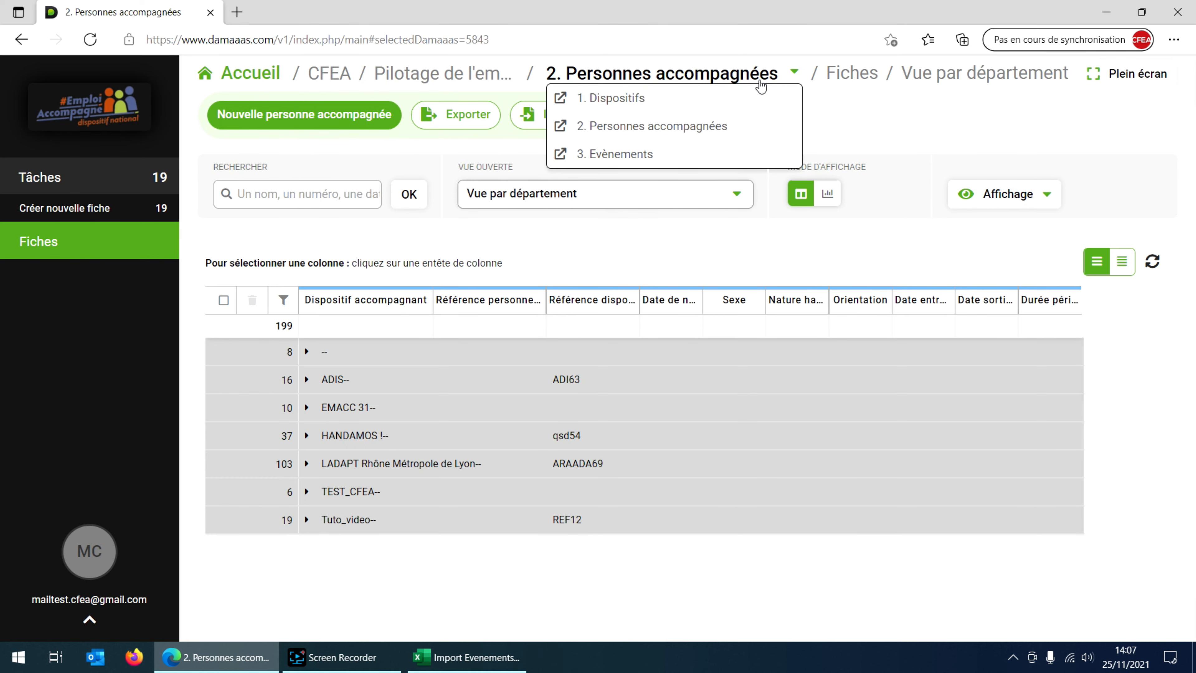
{"action": "left_click", "coordinate": [736, 156]}
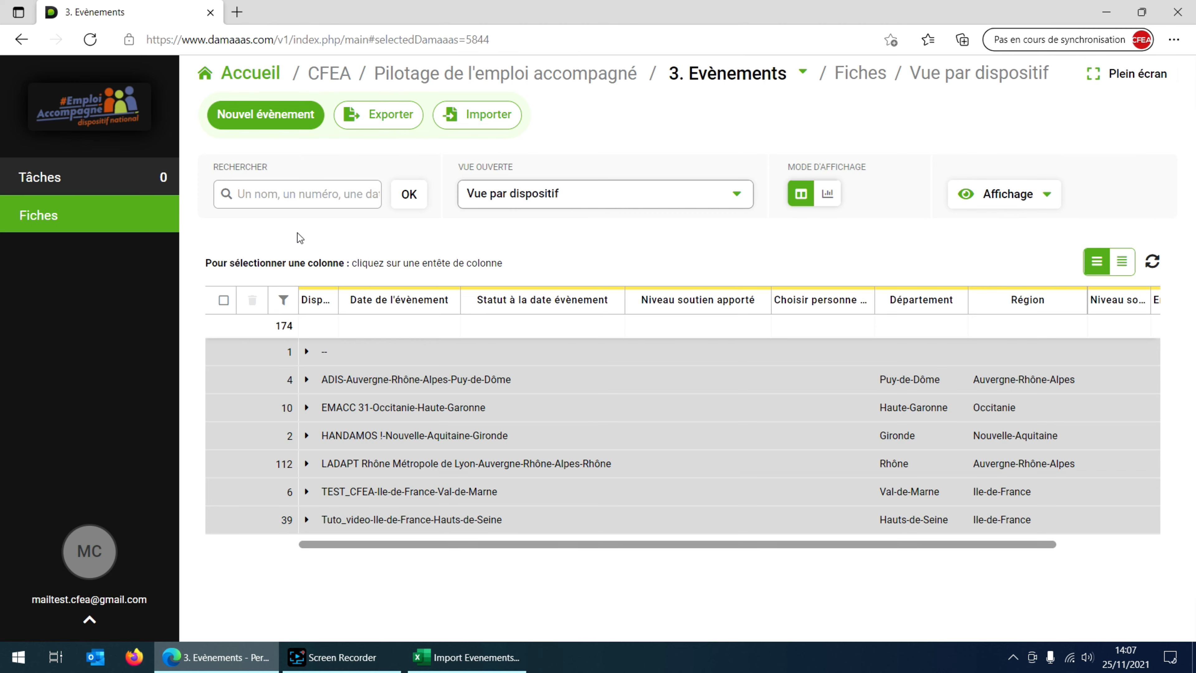
{"action": "left_click", "coordinate": [292, 115]}
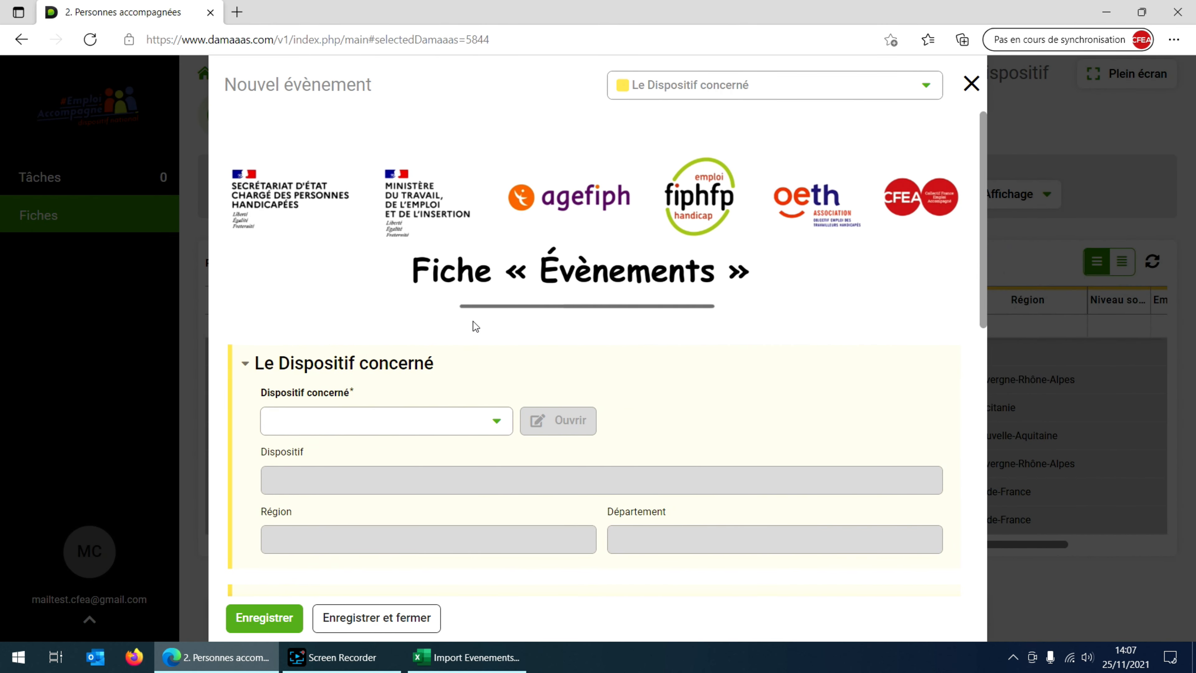
Step: Set the new event's Dispositif concerné to Tuto_video — Ile-de-France — Hauts-de-Seine
{"action": "scroll", "coordinate": [660, 269], "scroll_direction": "down", "scroll_amount": 2}
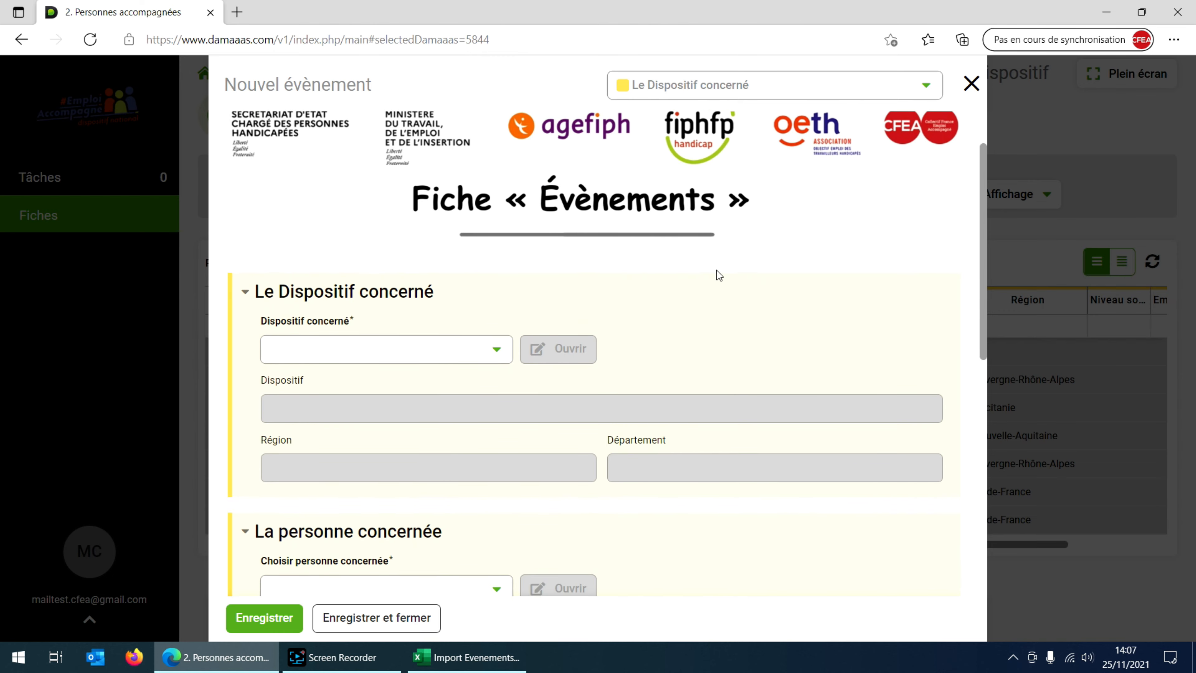
{"action": "scroll", "coordinate": [716, 267], "scroll_direction": "down", "scroll_amount": 2}
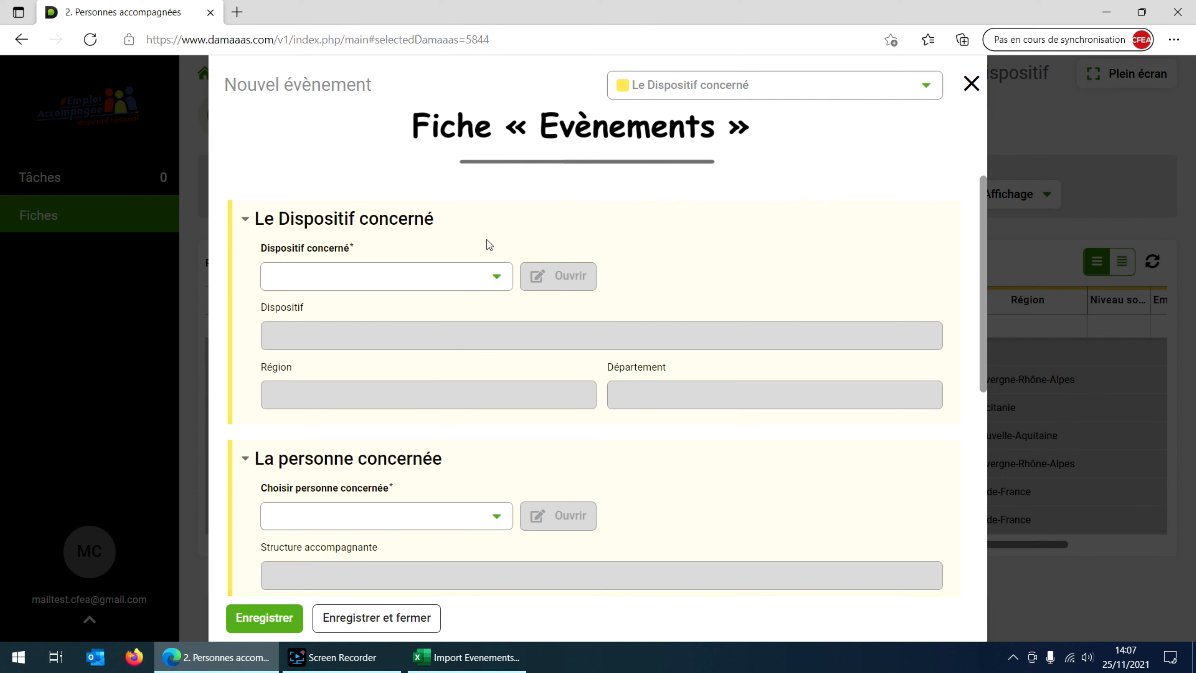
{"action": "left_click", "coordinate": [496, 277]}
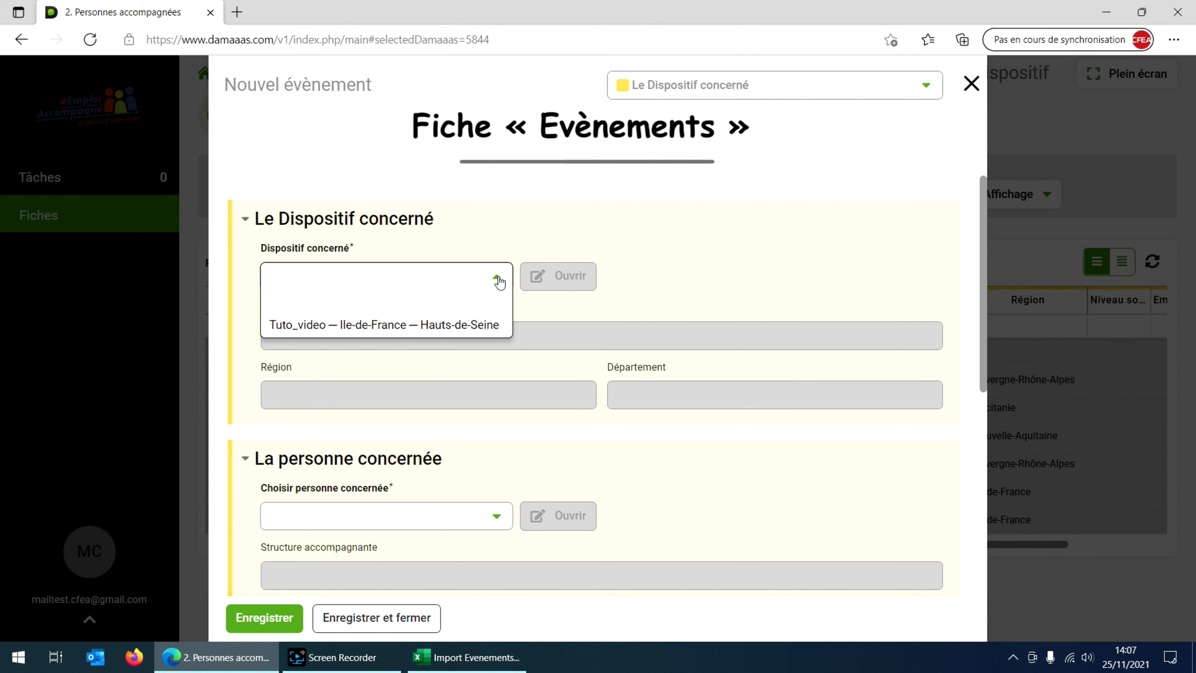
{"action": "left_click", "coordinate": [484, 335]}
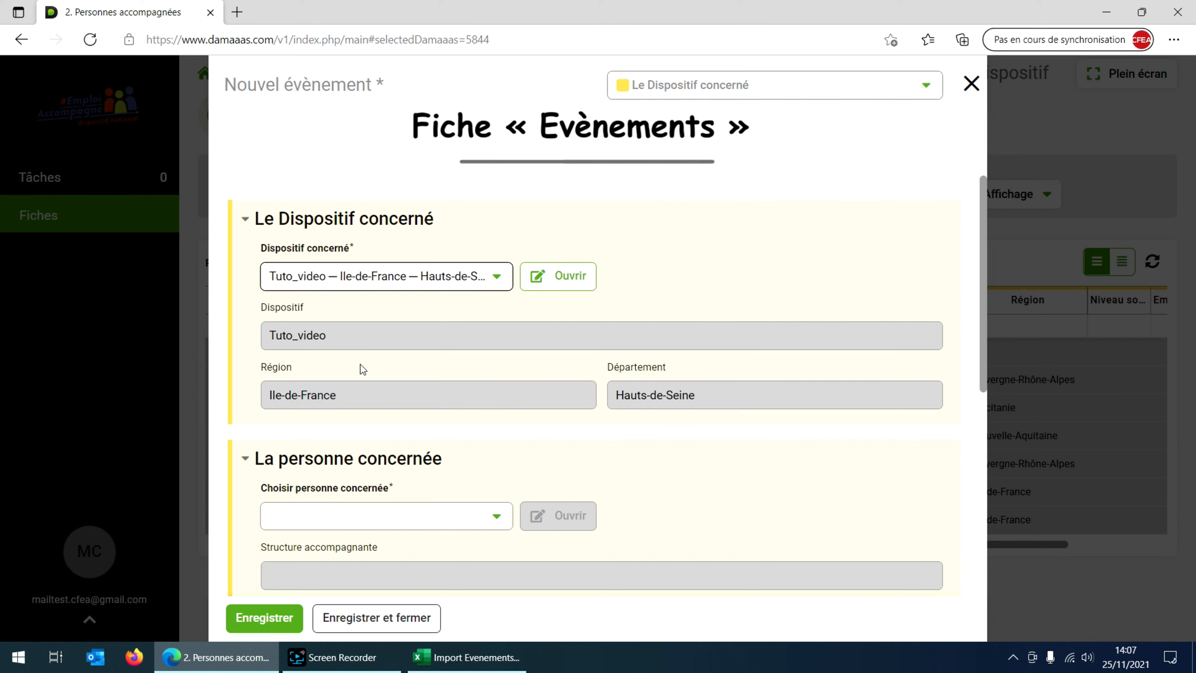
Step: Set the new event's Choisir personne concernée field to the fourth person reference in the list
{"action": "scroll", "coordinate": [363, 369], "scroll_direction": "down", "scroll_amount": 3}
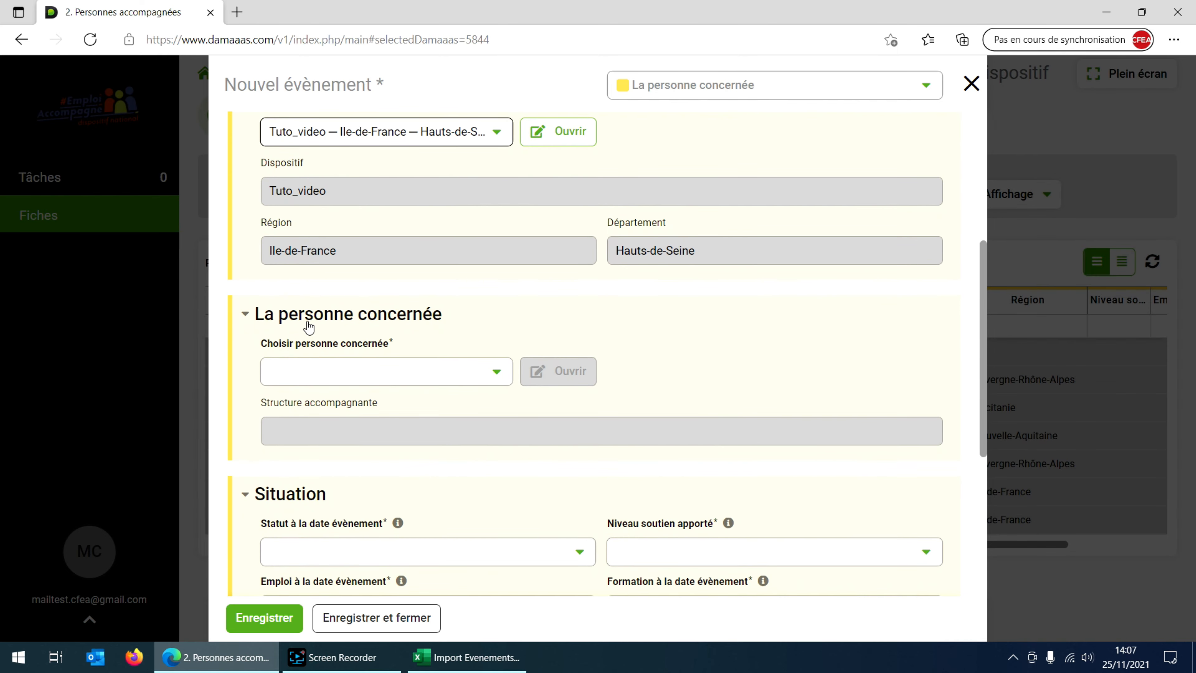
{"action": "left_click", "coordinate": [488, 372]}
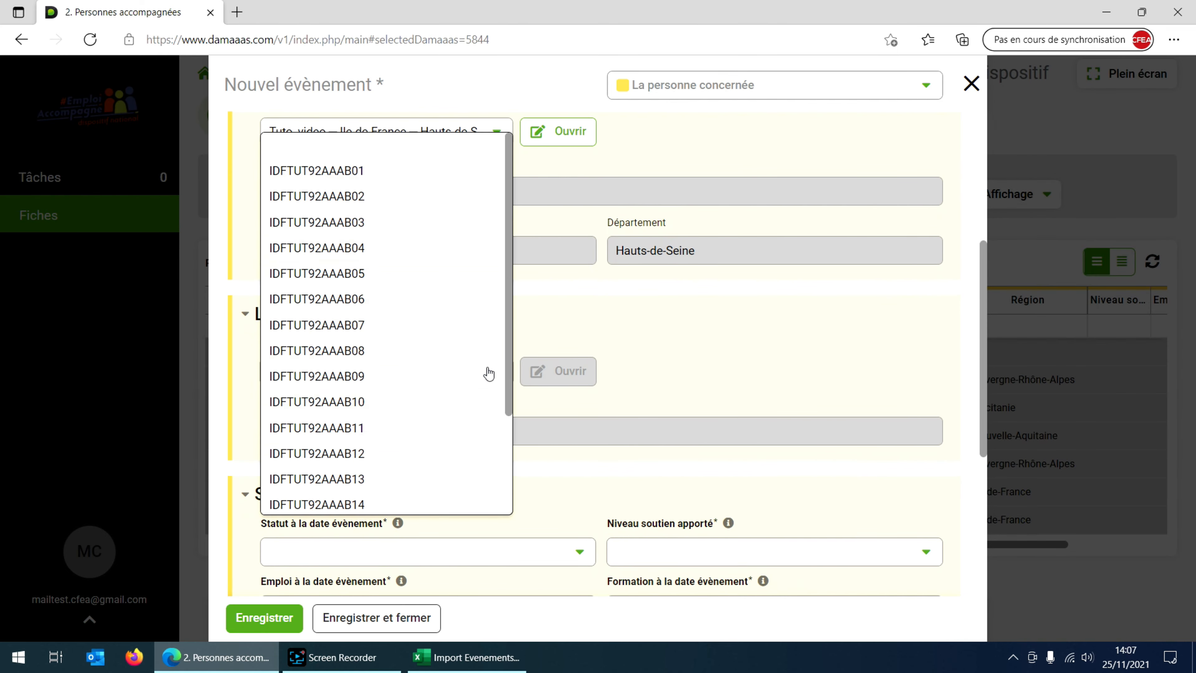
{"action": "scroll", "coordinate": [400, 366], "scroll_direction": "down", "scroll_amount": 3}
{"action": "scroll", "coordinate": [401, 365], "scroll_direction": "up", "scroll_amount": 2}
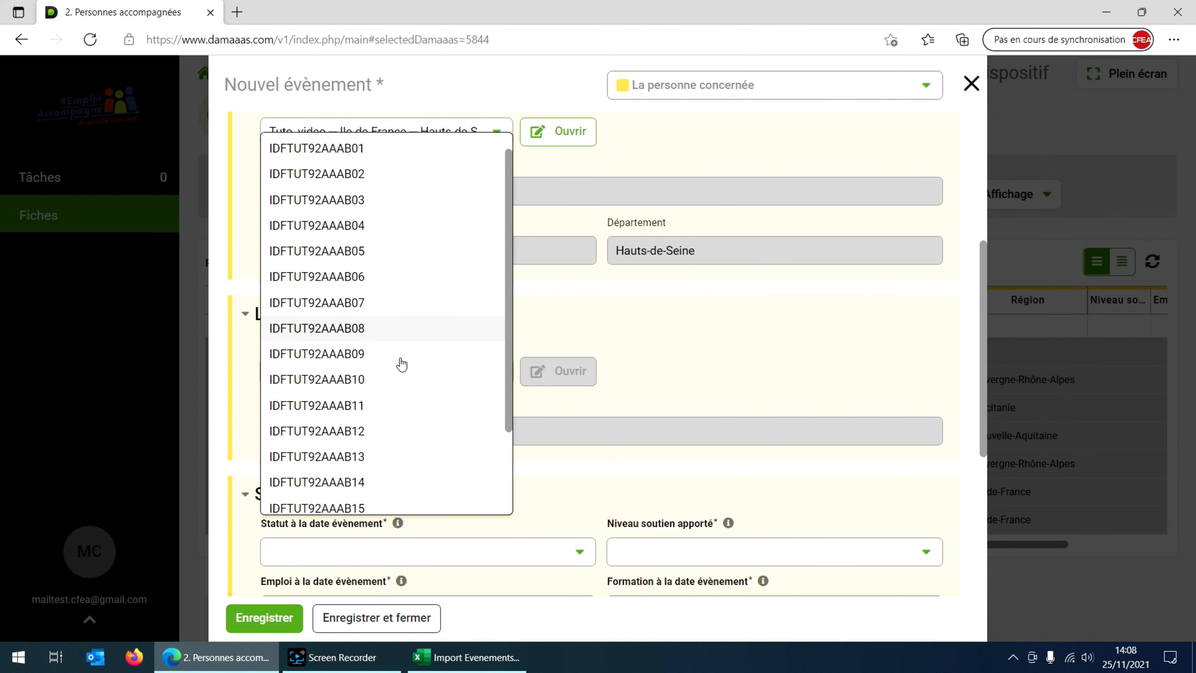
{"action": "scroll", "coordinate": [401, 364], "scroll_direction": "up", "scroll_amount": 2}
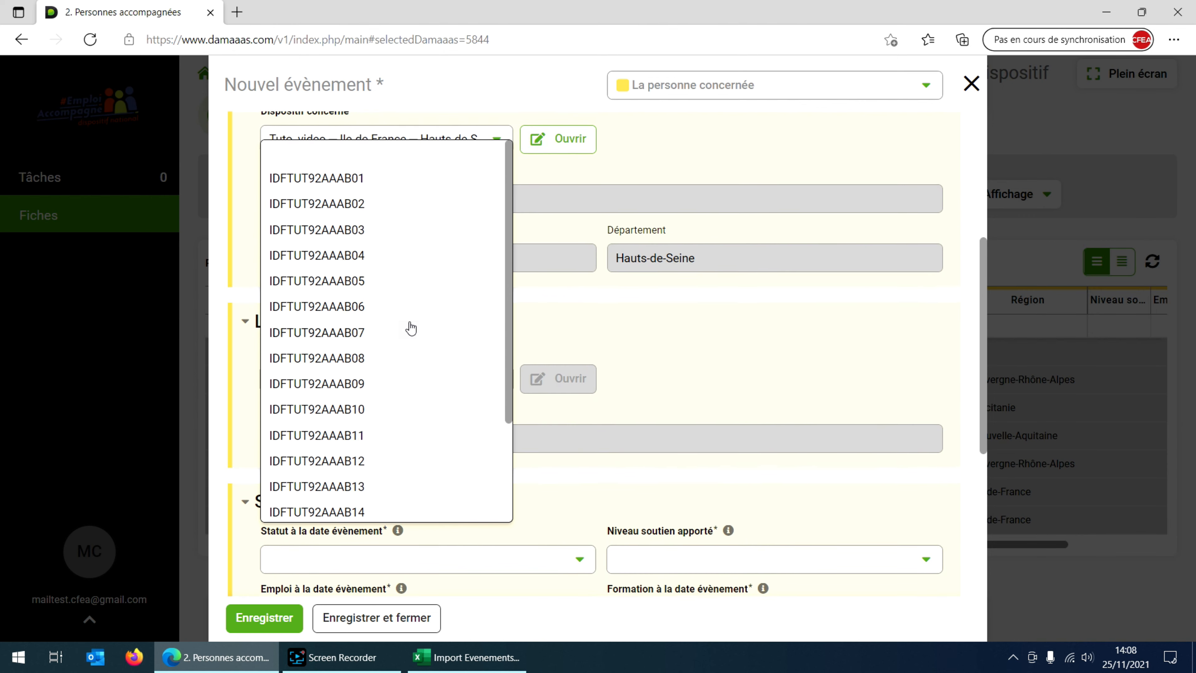
{"action": "left_click", "coordinate": [367, 257]}
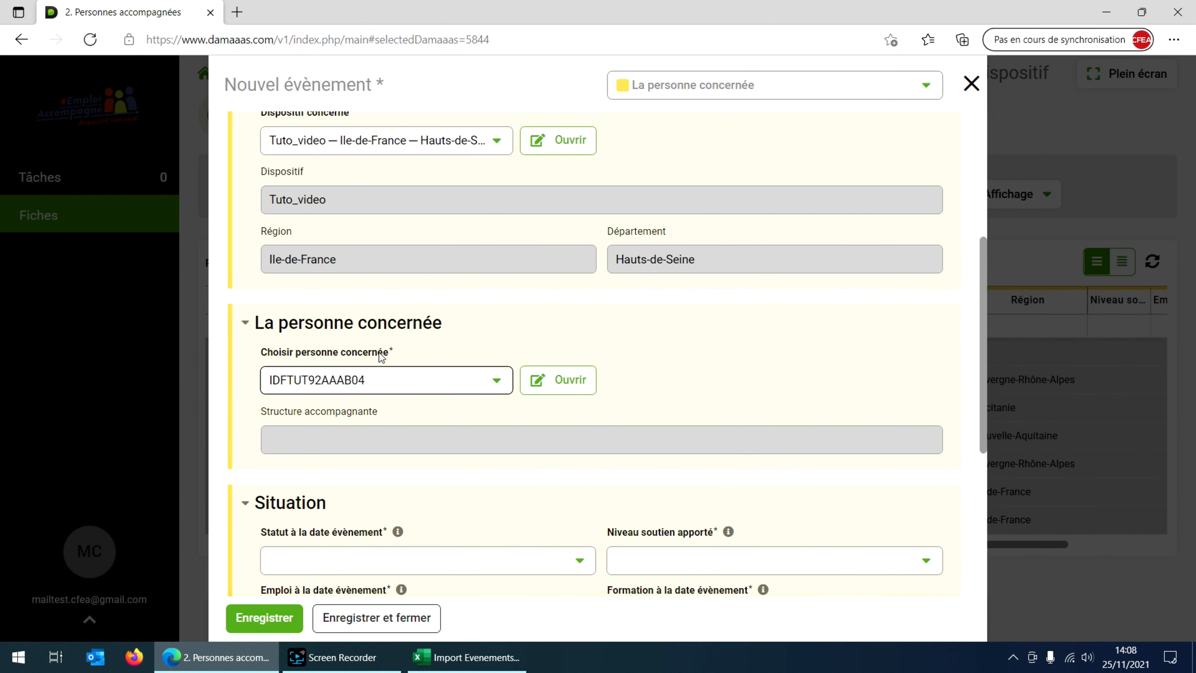
Step: Review the choices for Statut à la date évènement and Niveau soutien apporté in the Situation section
{"action": "scroll", "coordinate": [382, 358], "scroll_direction": "down", "scroll_amount": 2}
{"action": "scroll", "coordinate": [381, 356], "scroll_direction": "down", "scroll_amount": 3}
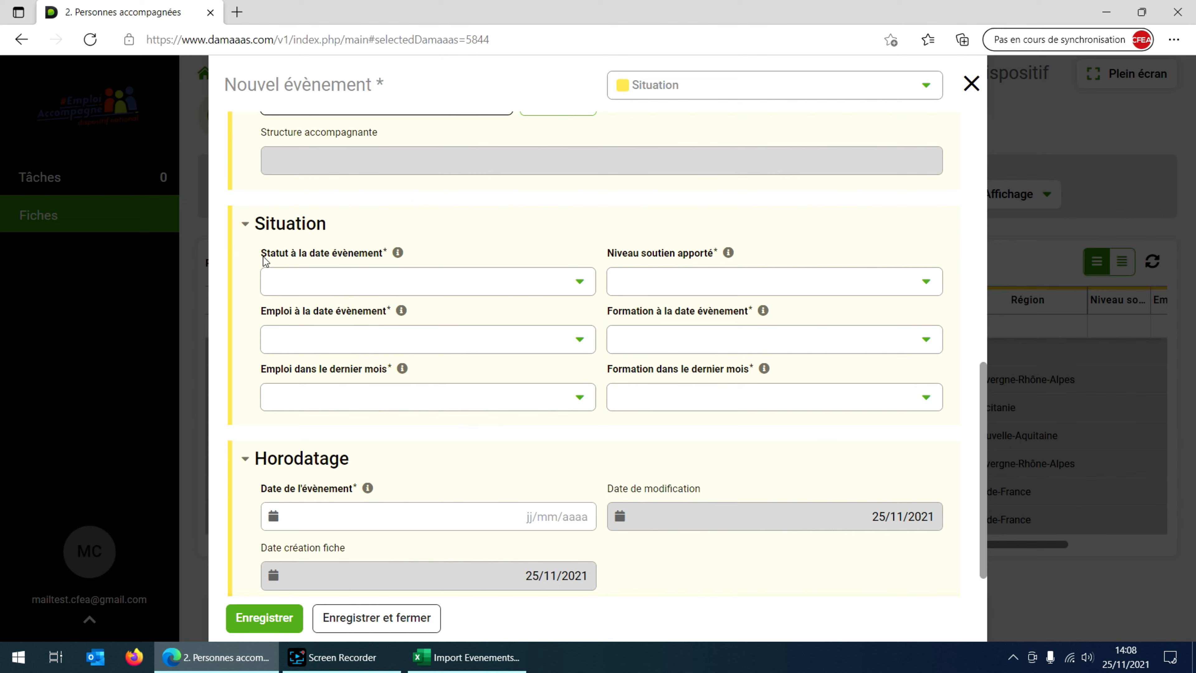
{"action": "left_click", "coordinate": [430, 281]}
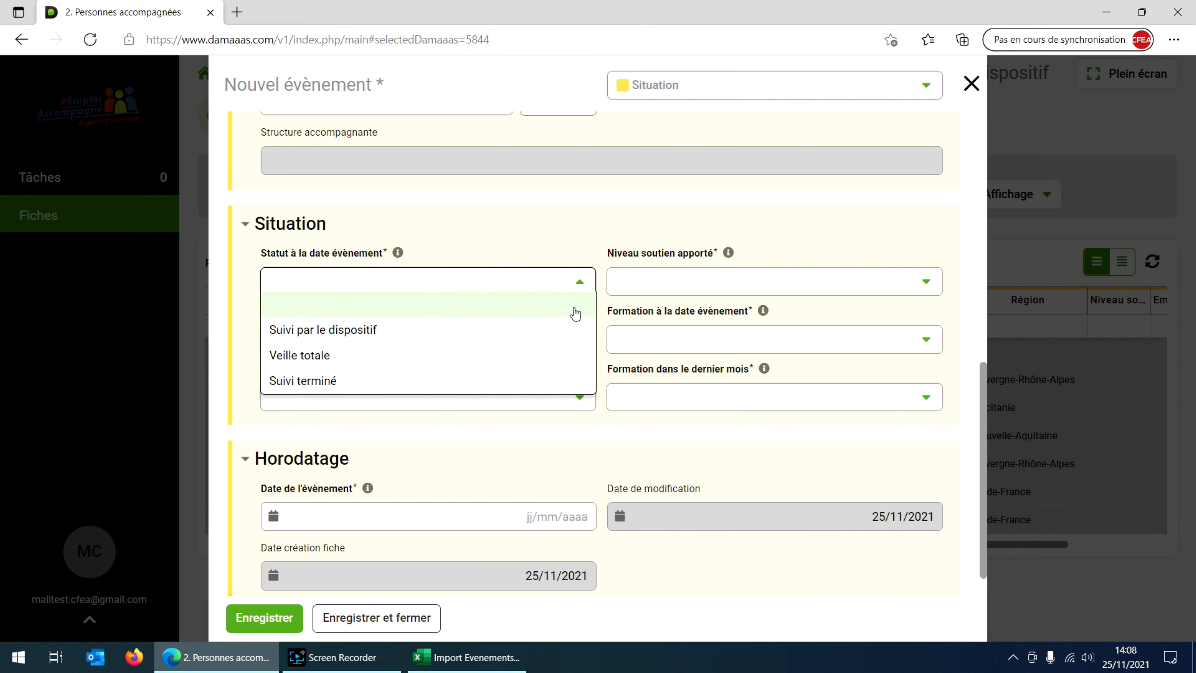
{"action": "left_click", "coordinate": [578, 286]}
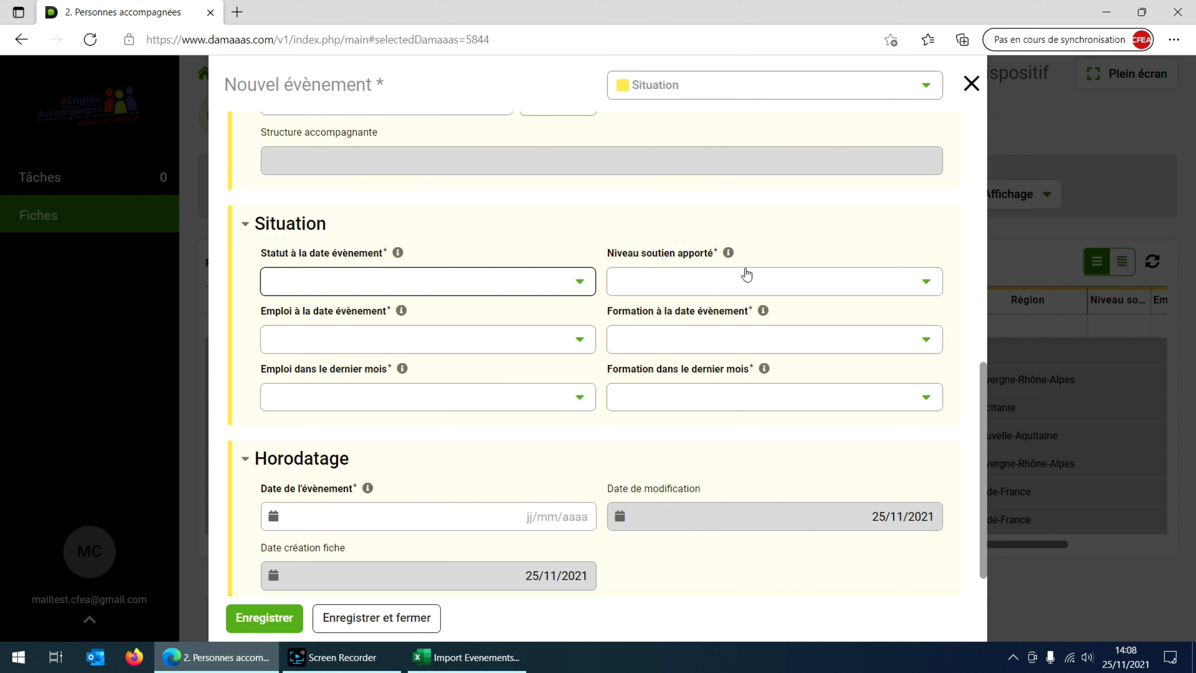
{"action": "left_click", "coordinate": [788, 286]}
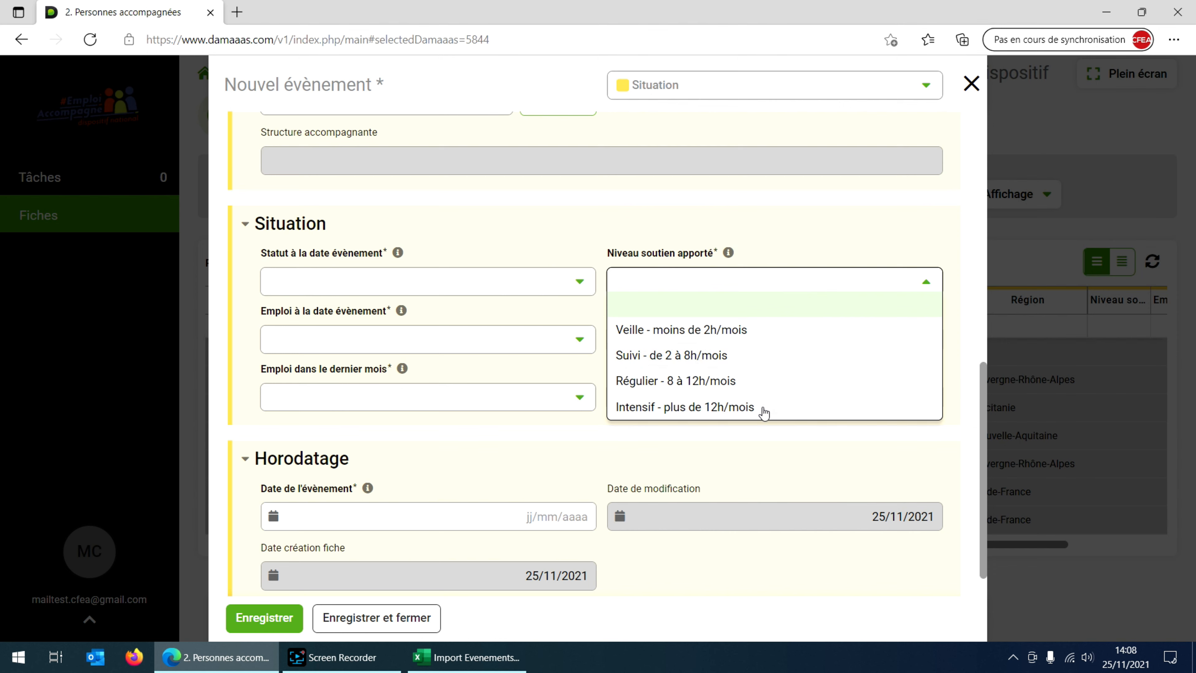
{"action": "left_click", "coordinate": [765, 283]}
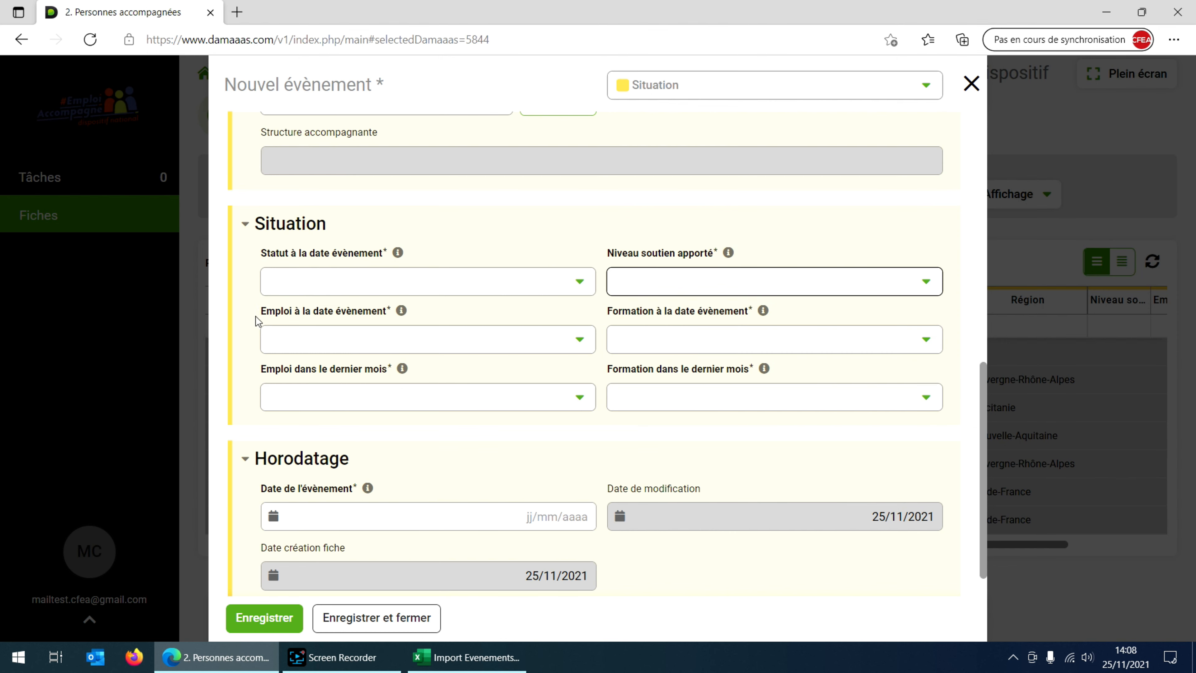
Step: Set Emploi à la date évènement to Sans emploi and Formation à la date évènement to Sans objet
{"action": "left_click", "coordinate": [555, 341]}
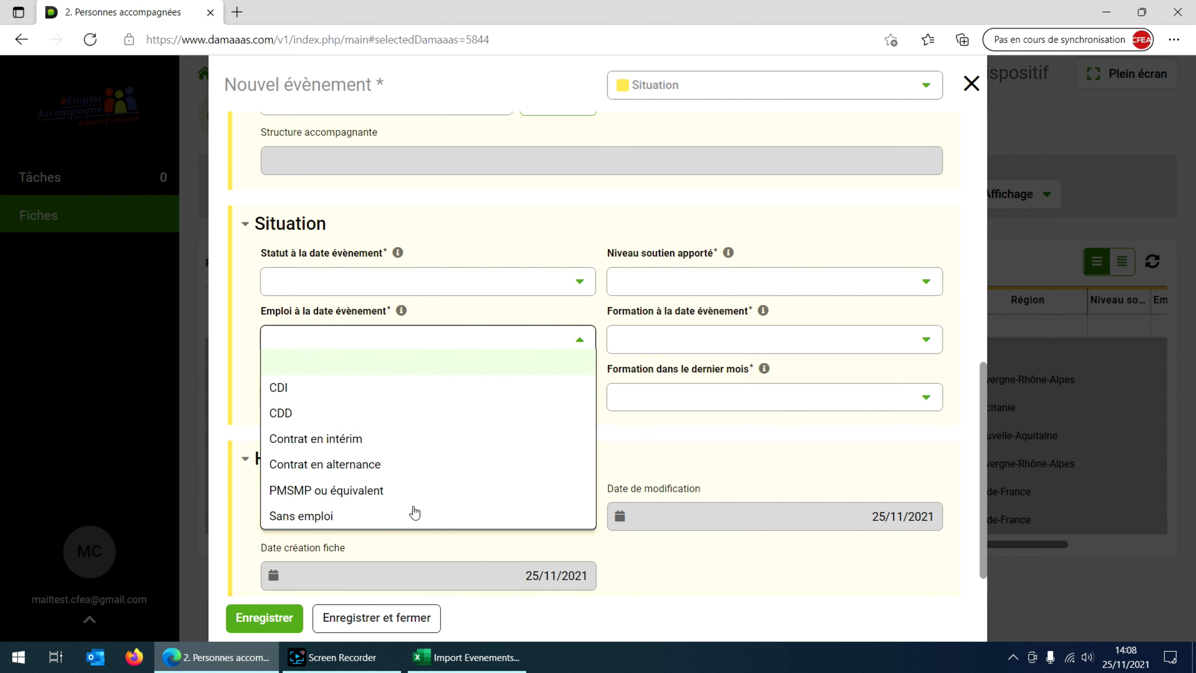
{"action": "left_click", "coordinate": [294, 516]}
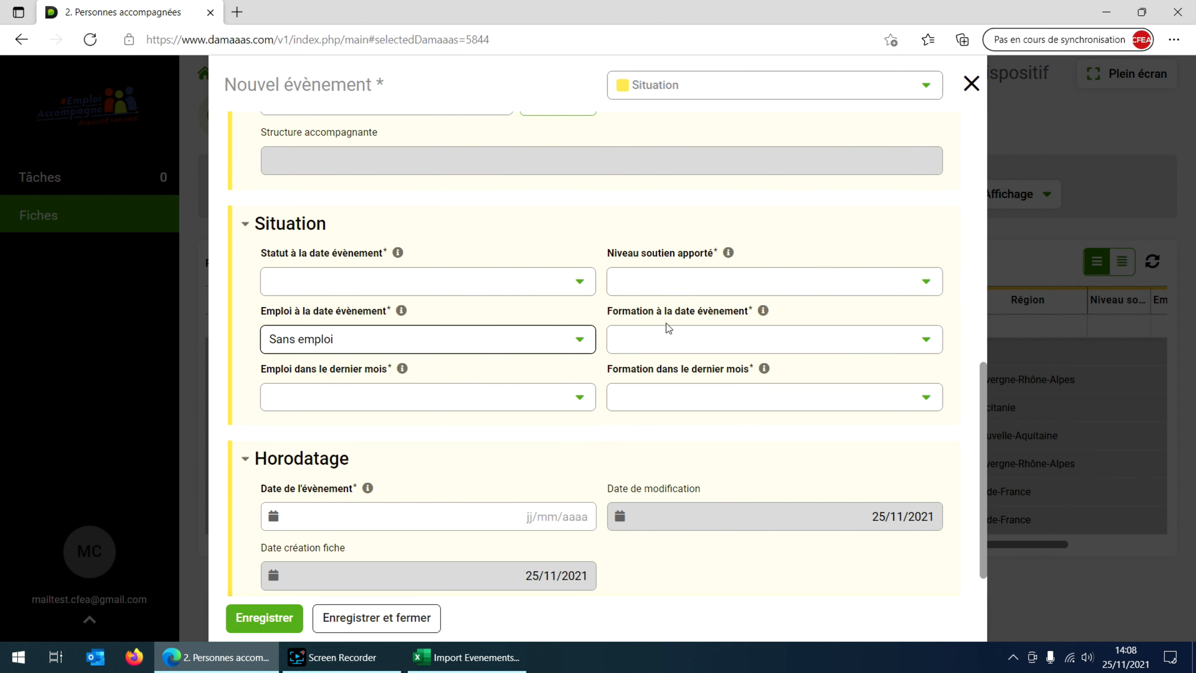
{"action": "left_click", "coordinate": [736, 346]}
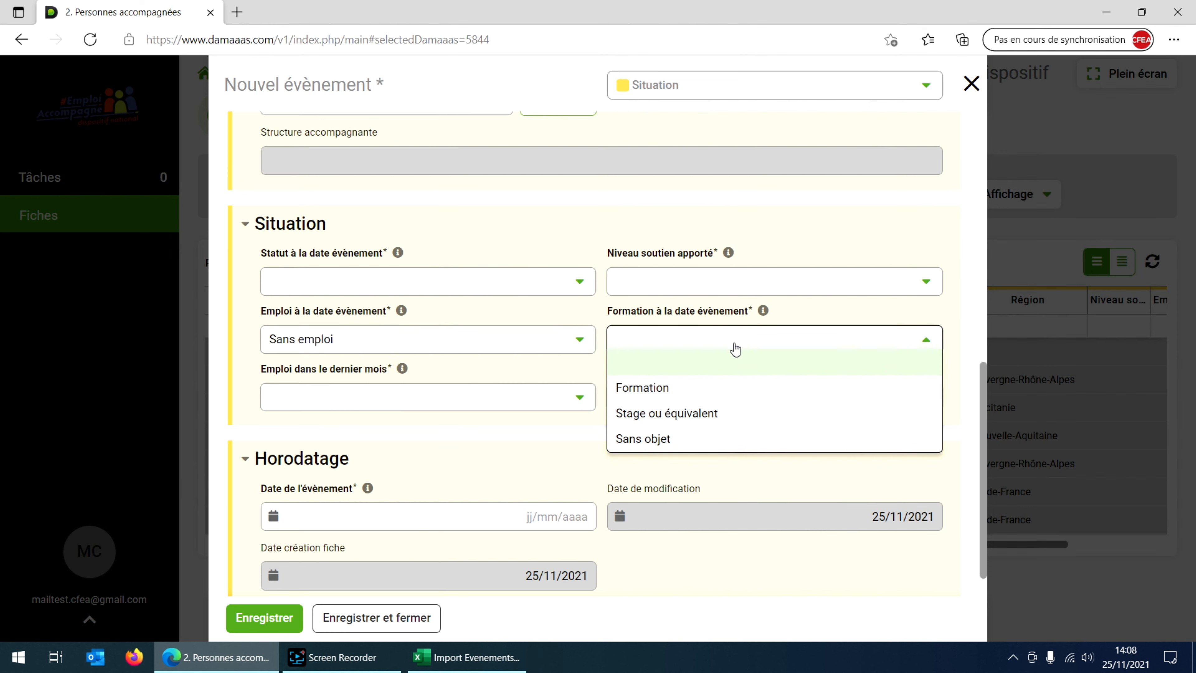
{"action": "left_click", "coordinate": [719, 438]}
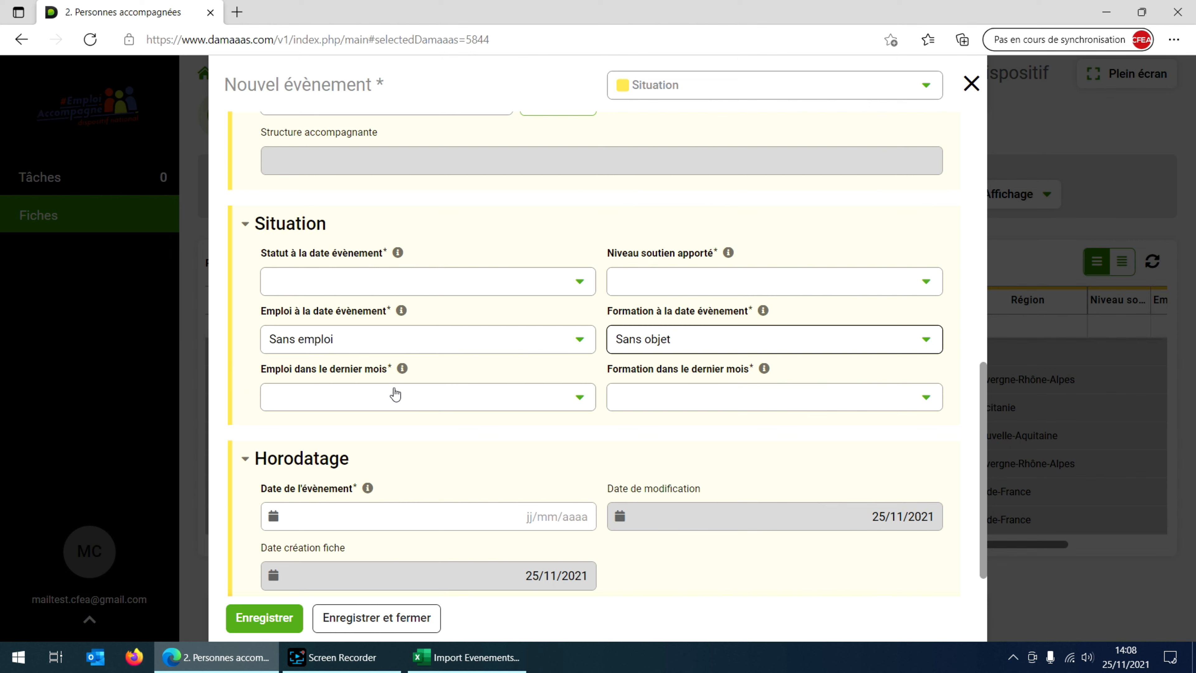
Step: Check the Emploi dans le dernier mois and Formation dans le dernier mois fields without choosing a value
{"action": "left_click", "coordinate": [560, 399]}
{"action": "left_click", "coordinate": [560, 399]}
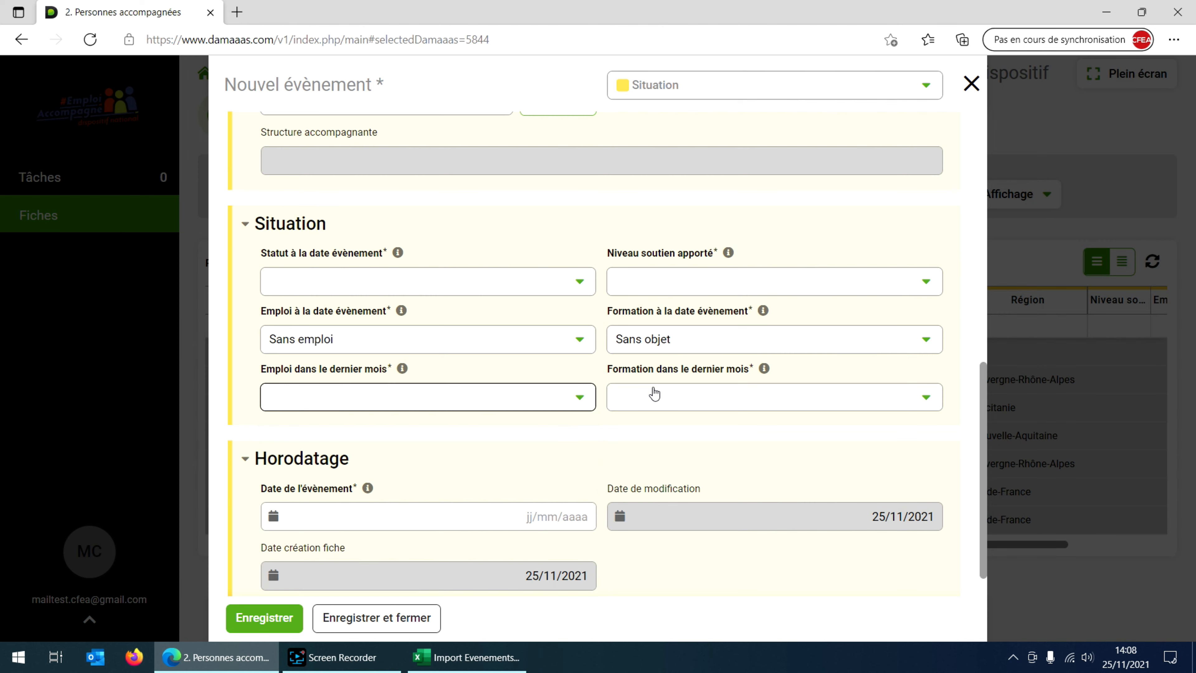
{"action": "left_click", "coordinate": [880, 397]}
{"action": "left_click", "coordinate": [880, 396]}
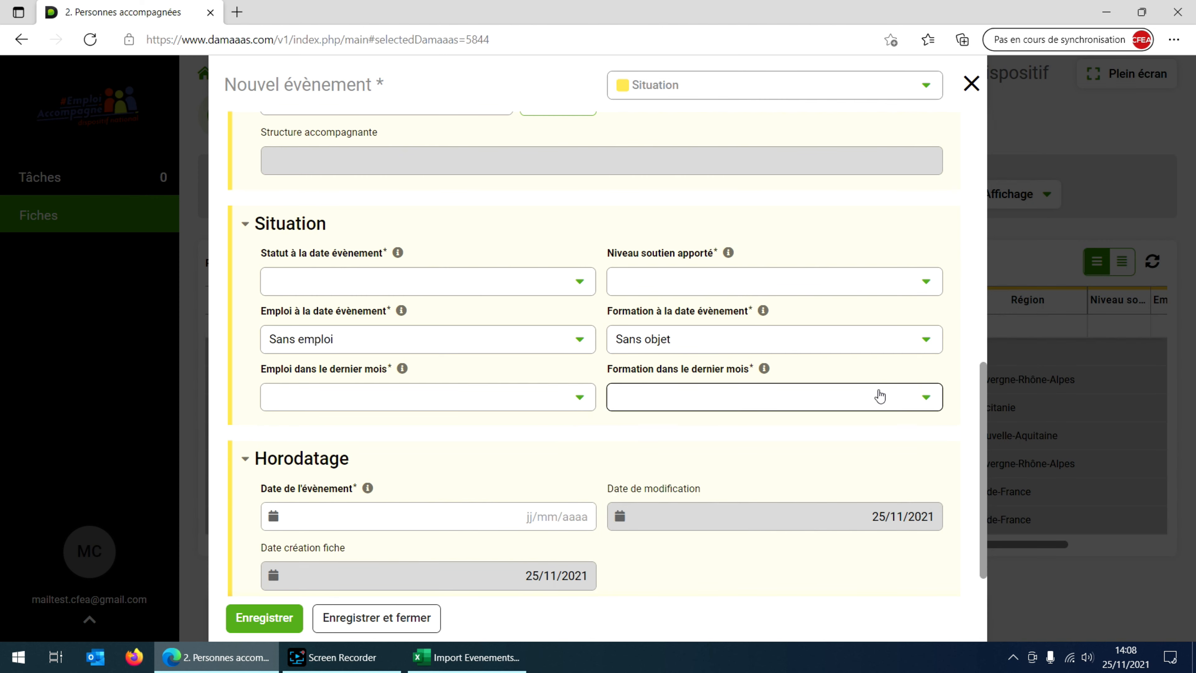
Step: Close the new event form without saving the changes
{"action": "scroll", "coordinate": [307, 353], "scroll_direction": "down", "scroll_amount": 1}
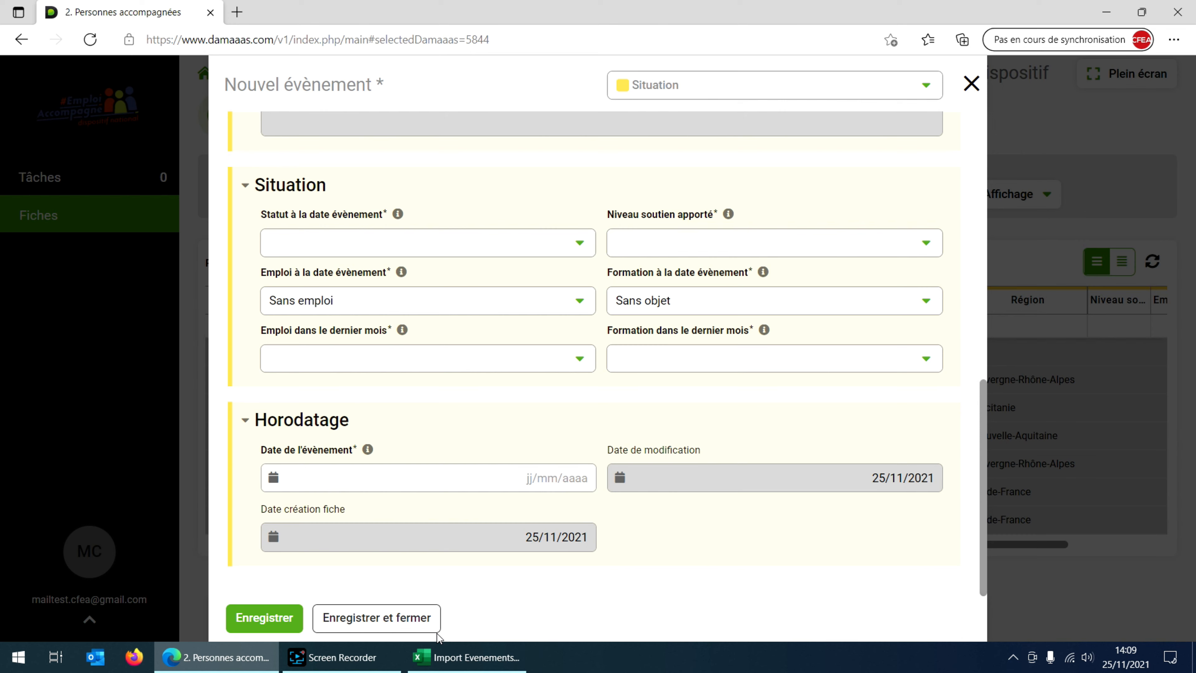
{"action": "left_click", "coordinate": [970, 86]}
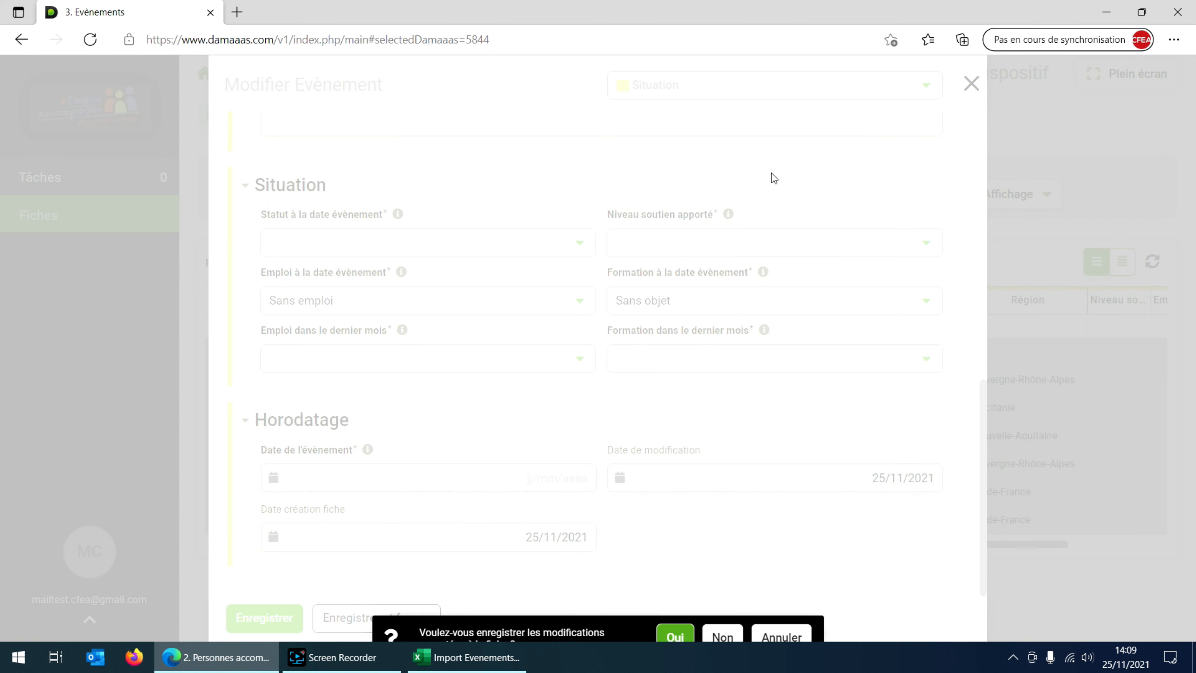
{"action": "left_click", "coordinate": [727, 598]}
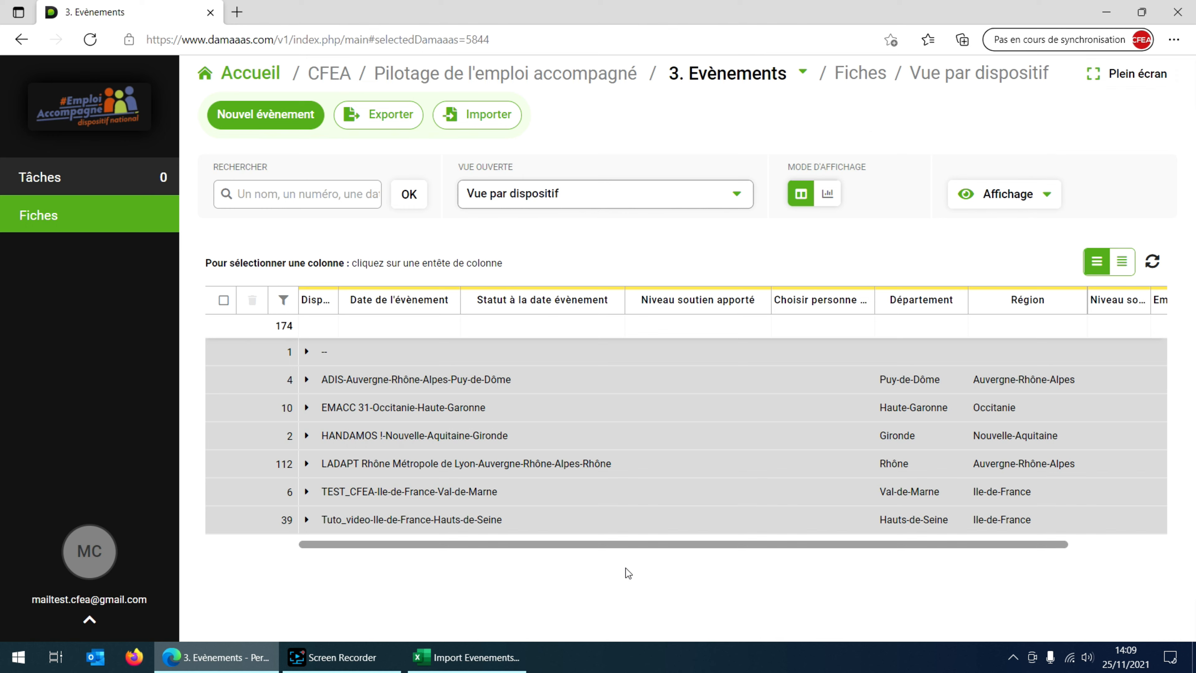
Step: Switch to the Import Evenements workbook in Excel and review the headers from Dispositif concerné to Niveau soutien apporté
{"action": "left_click", "coordinate": [466, 658]}
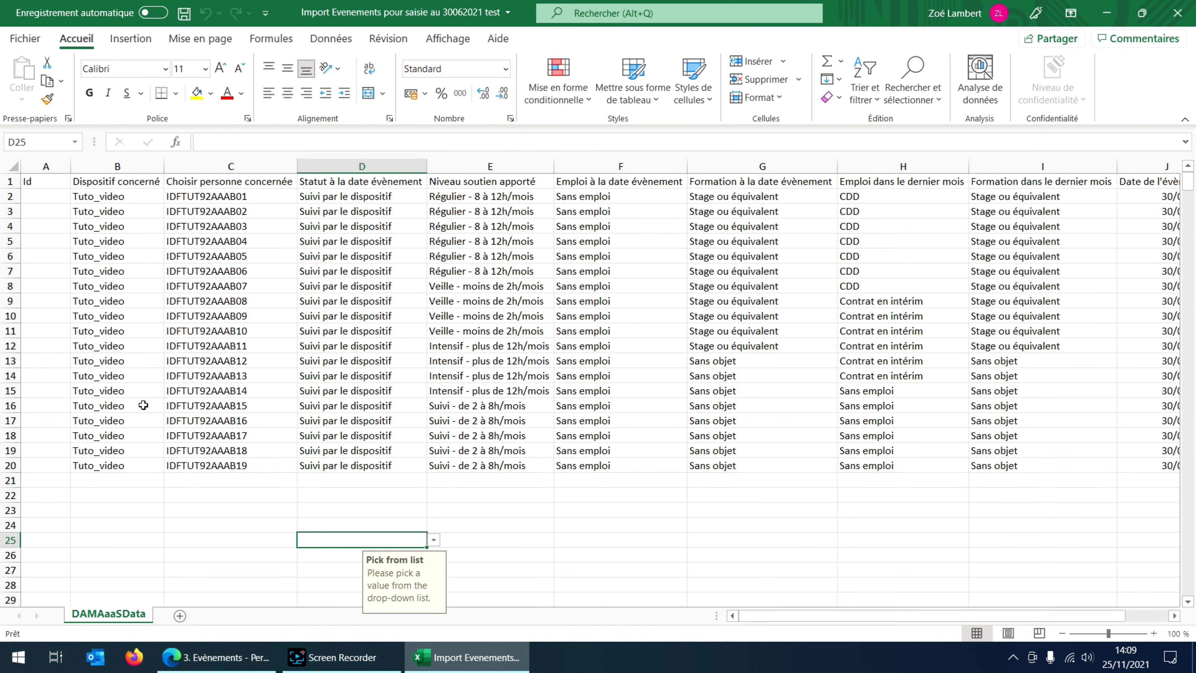
{"action": "left_click", "coordinate": [123, 181]}
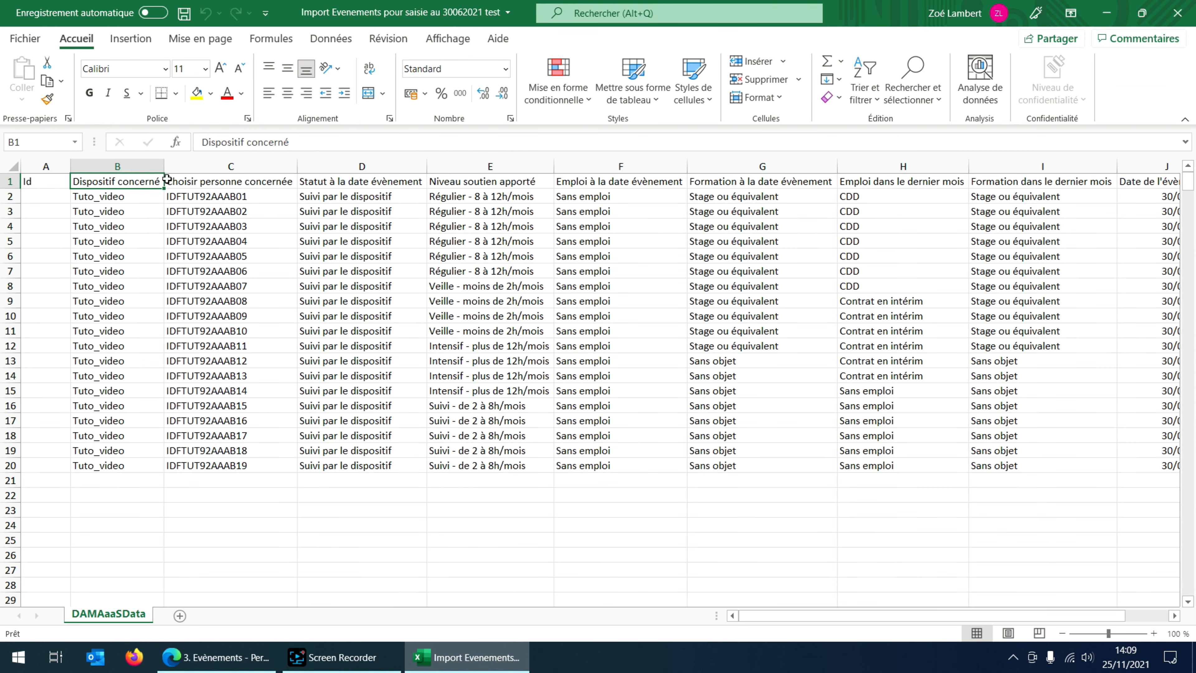
{"action": "left_click", "coordinate": [217, 181]}
{"action": "left_click", "coordinate": [368, 183]}
{"action": "left_click", "coordinate": [505, 184]}
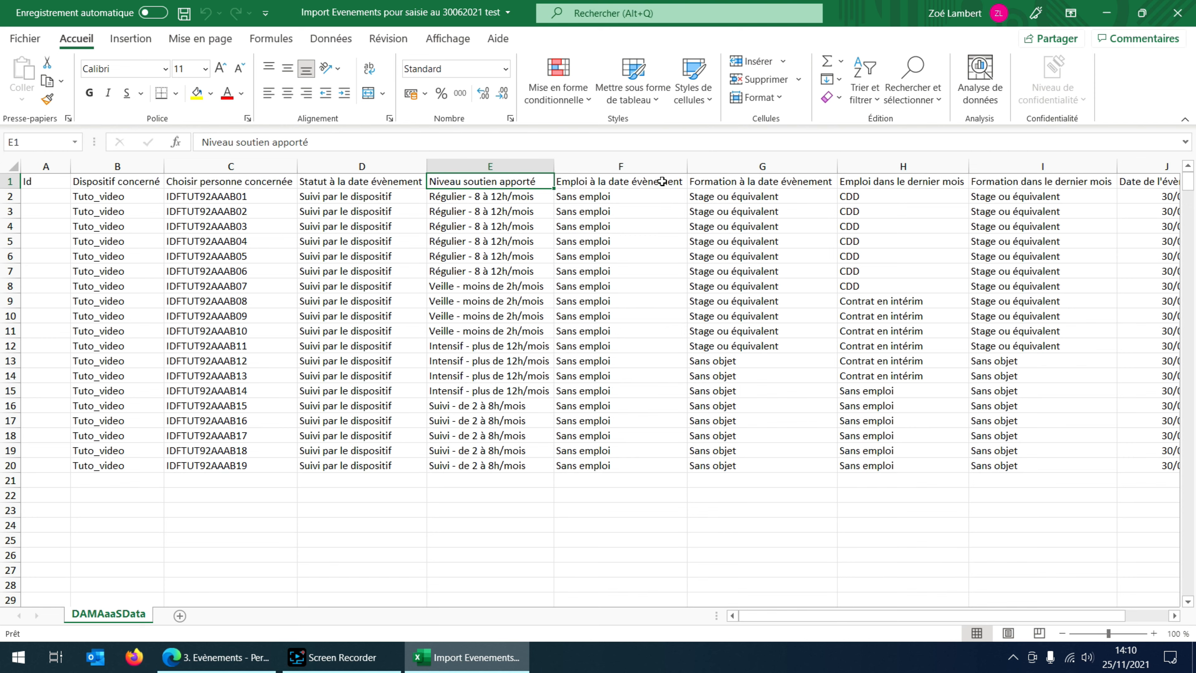
Step: Check the Id column from its header down to row 20, and close the Import Evenements workbook
{"action": "left_click", "coordinate": [39, 182]}
{"action": "left_click", "coordinate": [40, 161]}
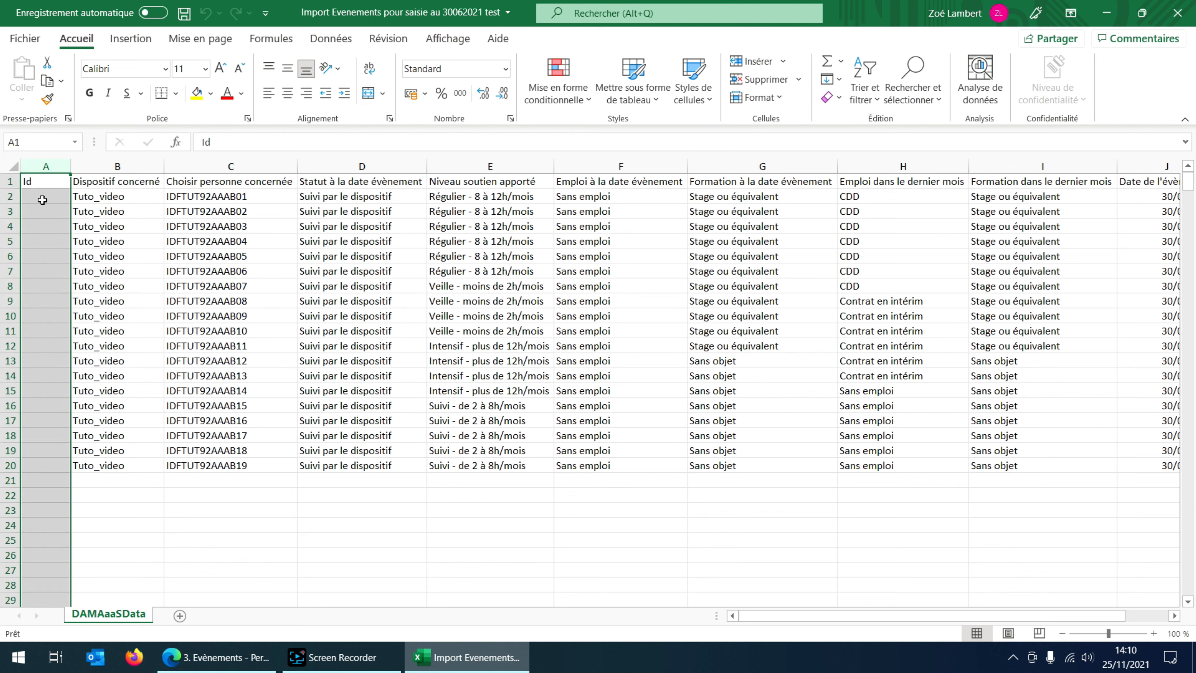
{"action": "left_click", "coordinate": [45, 226]}
{"action": "left_click", "coordinate": [42, 182]}
{"action": "left_click", "coordinate": [47, 198]}
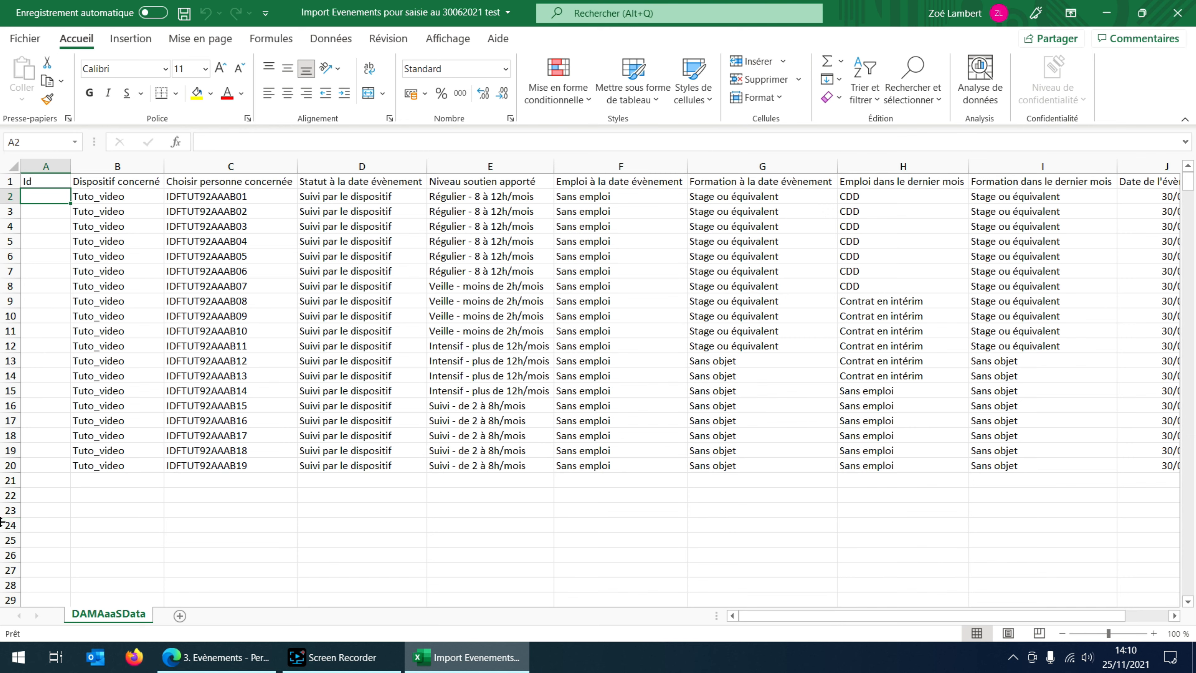
{"action": "left_click", "coordinate": [45, 464]}
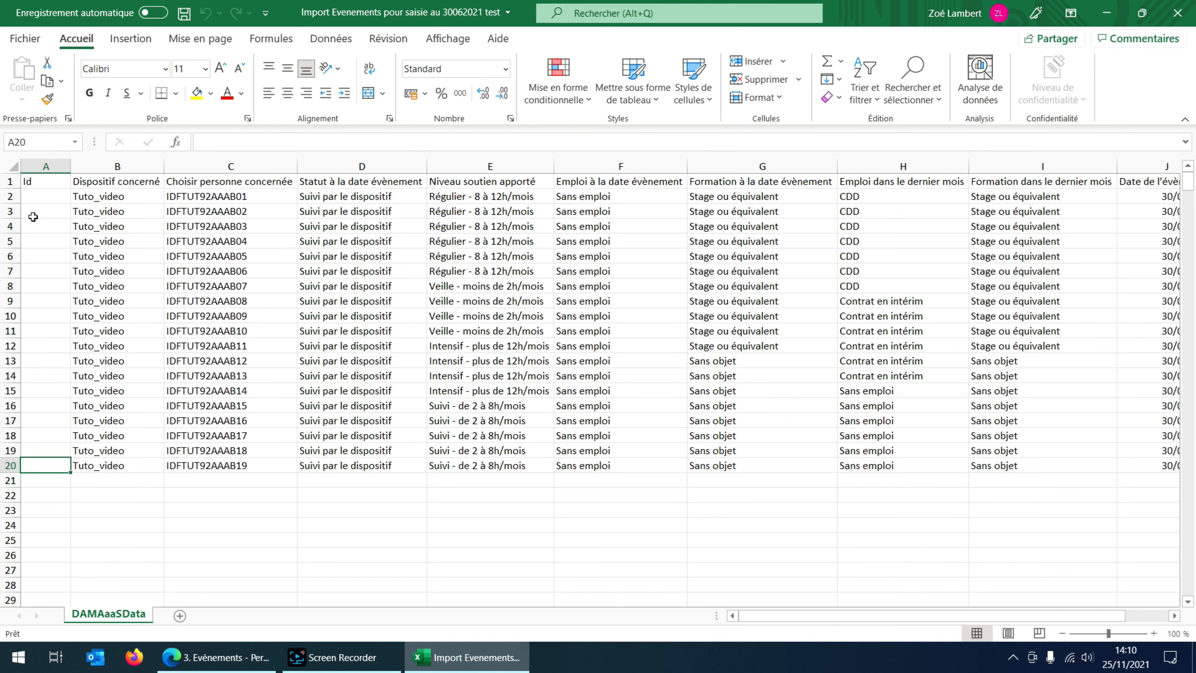
{"action": "left_click_drag", "start_coordinate": [37, 199], "coordinate": [65, 468]}
{"action": "left_click", "coordinate": [66, 467]}
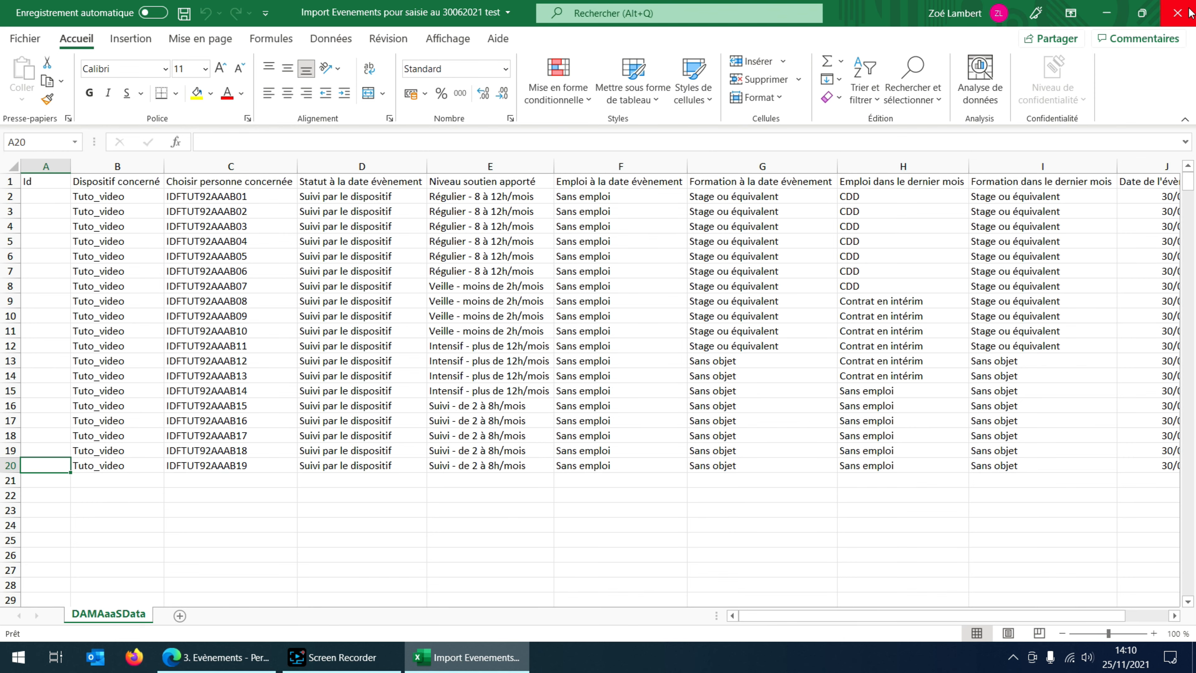
{"action": "left_click", "coordinate": [1178, 13]}
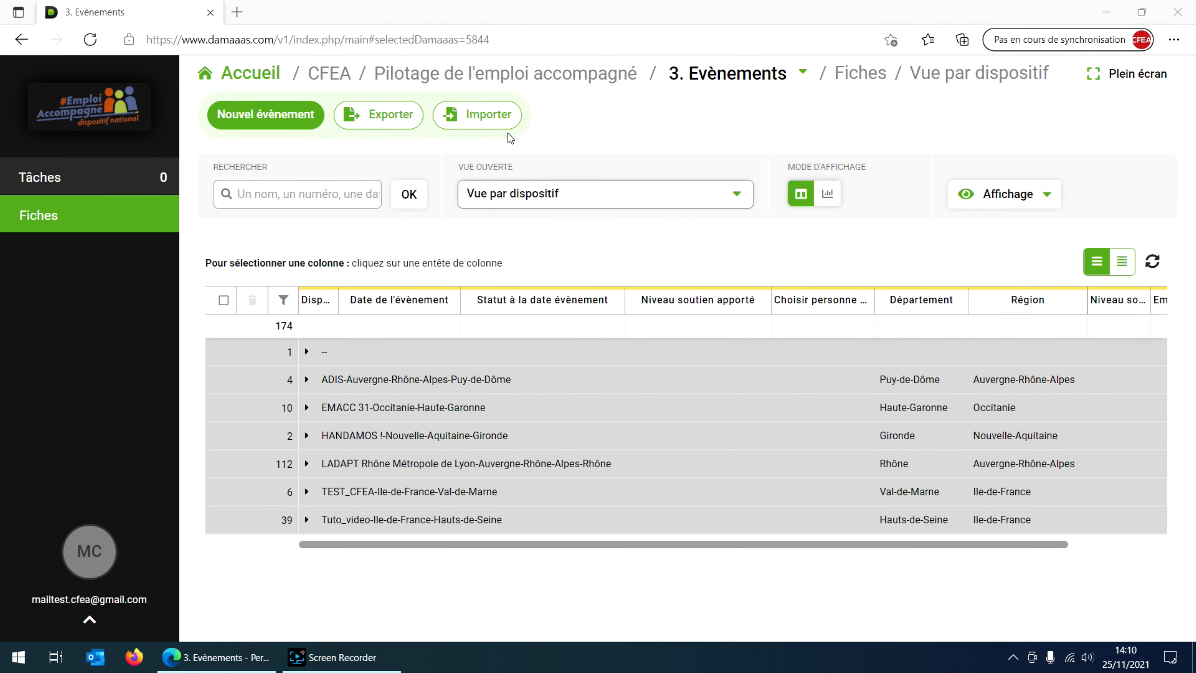
Step: Import "Import Evenements pour saisie au 30062021 test" into 3. Evènements from sheet DAMAaaSData, starting at column A, row 1
{"action": "left_click", "coordinate": [500, 121]}
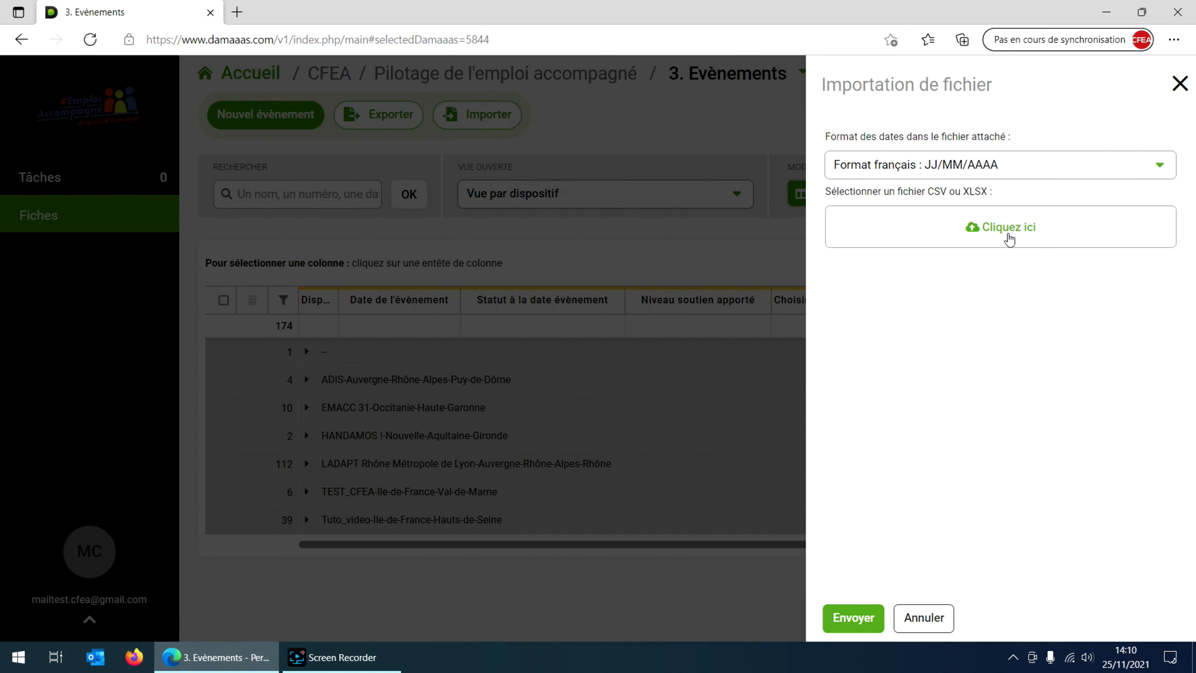
{"action": "left_click", "coordinate": [1009, 236]}
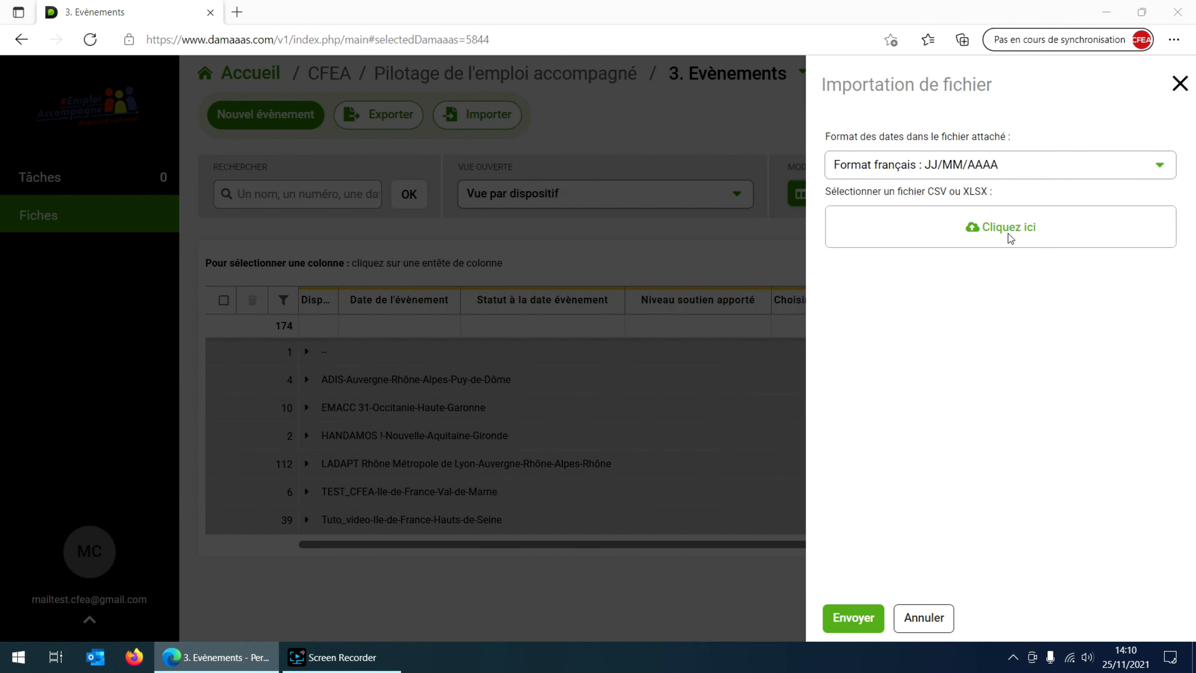
{"action": "scroll", "coordinate": [721, 217], "scroll_direction": "down", "scroll_amount": 1}
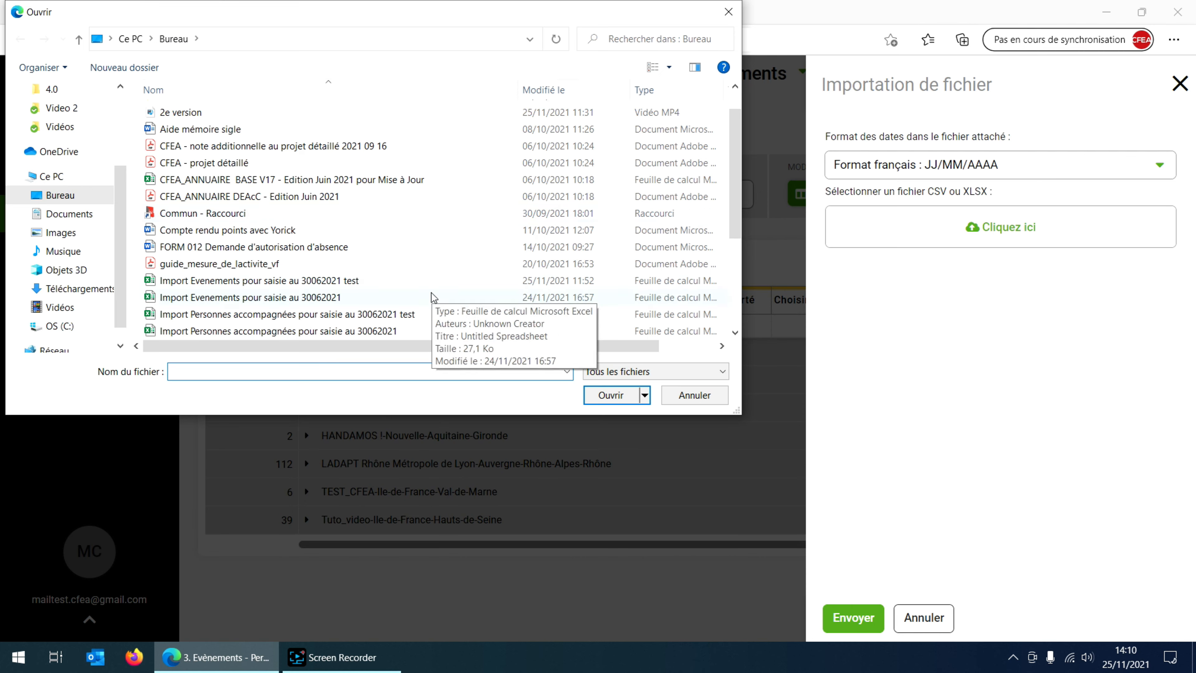
{"action": "scroll", "coordinate": [415, 268], "scroll_direction": "down", "scroll_amount": 1}
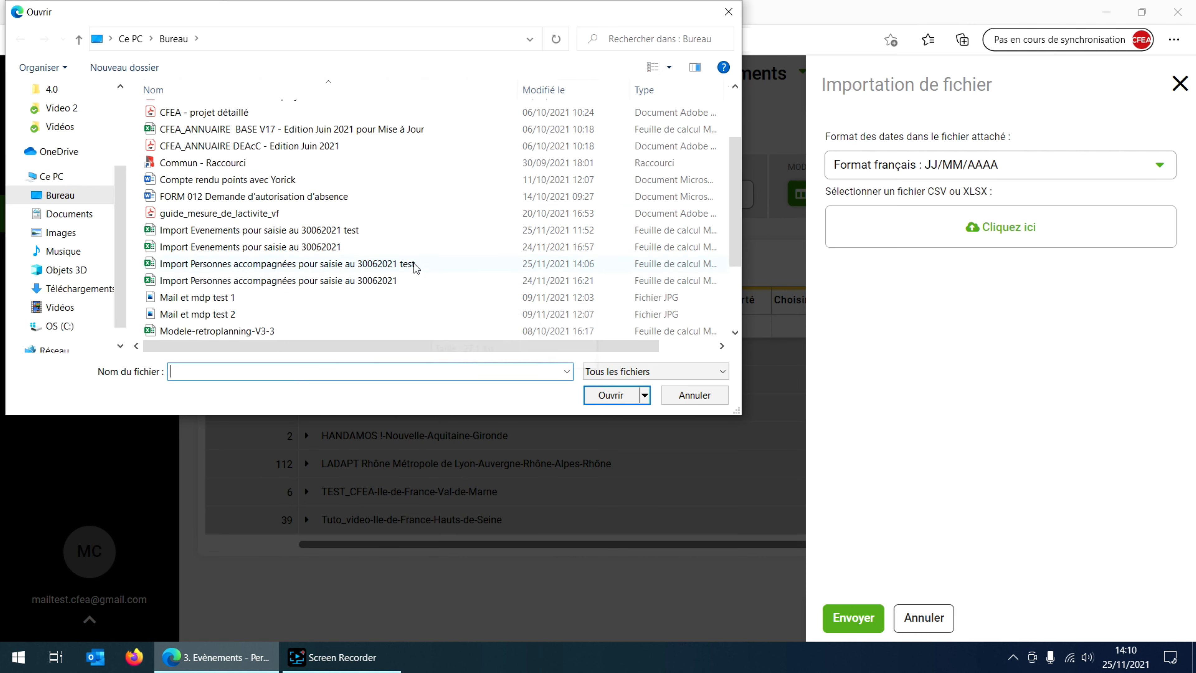
{"action": "left_click", "coordinate": [396, 236]}
{"action": "left_click", "coordinate": [596, 387]}
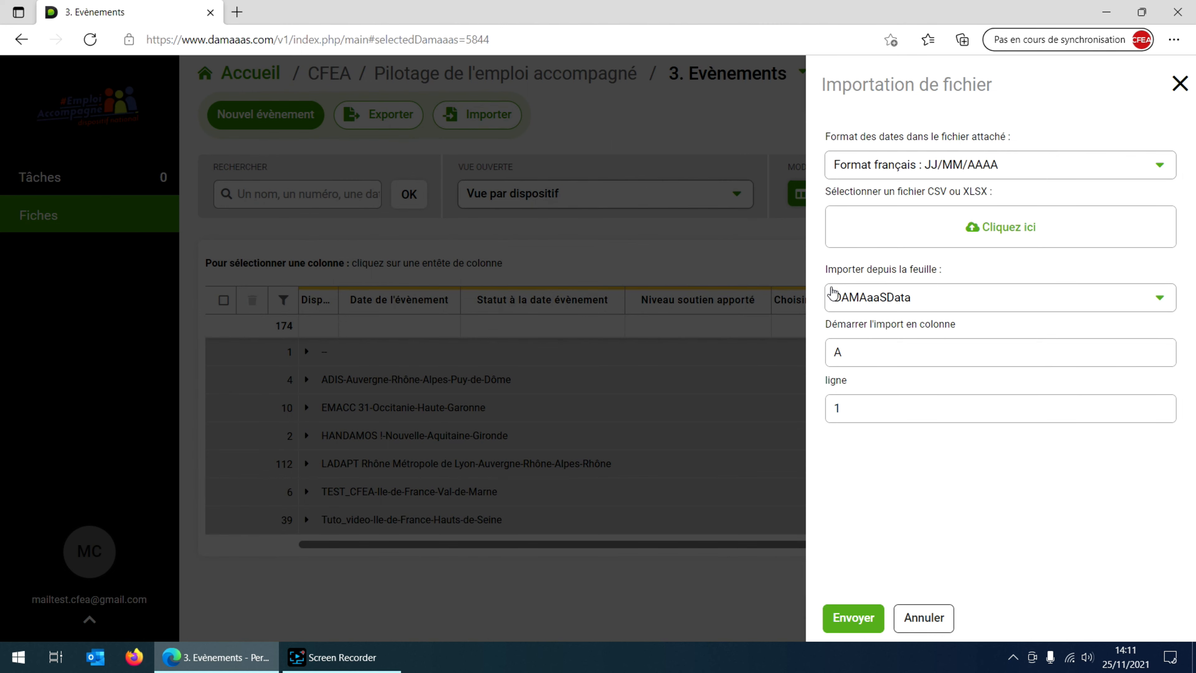
{"action": "left_click", "coordinate": [874, 630]}
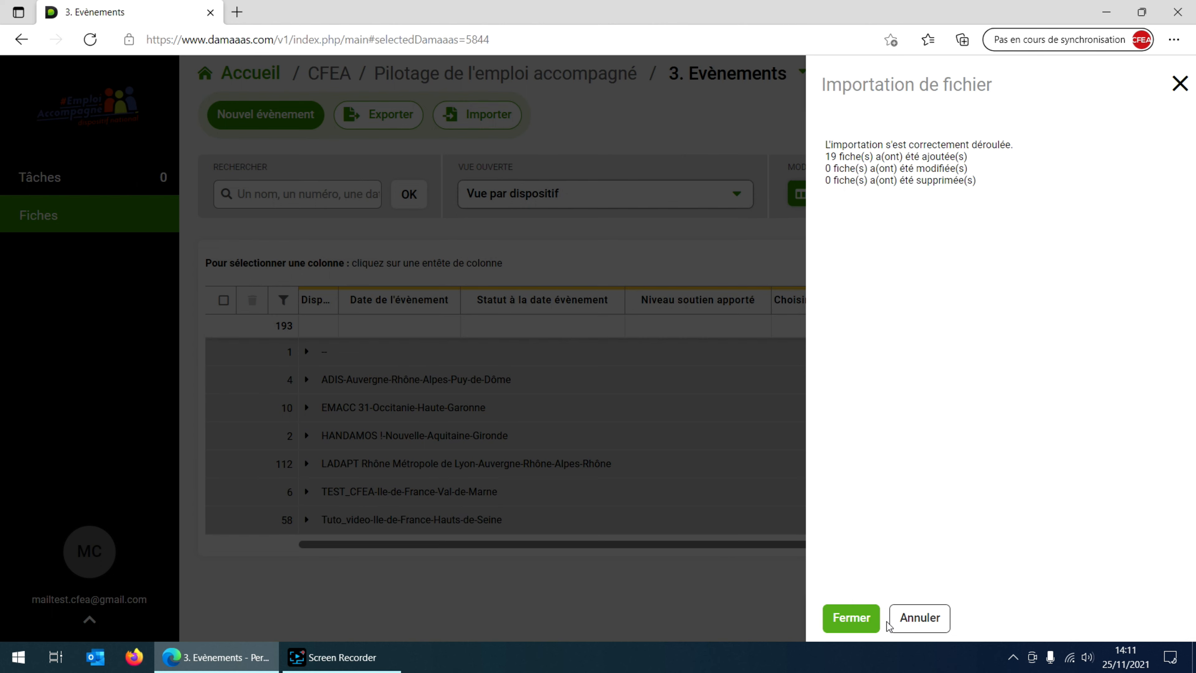
{"action": "left_click", "coordinate": [867, 628]}
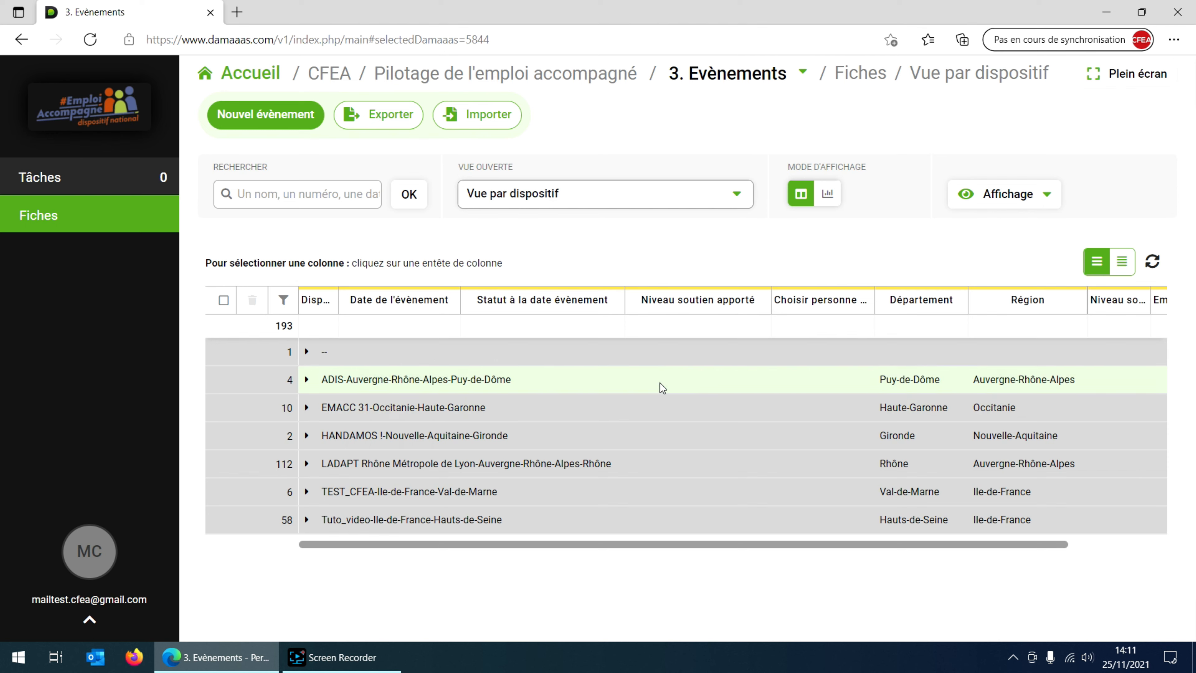
Step: Look through the available views of the events list and switch it to Vue complète
{"action": "left_click", "coordinate": [720, 193]}
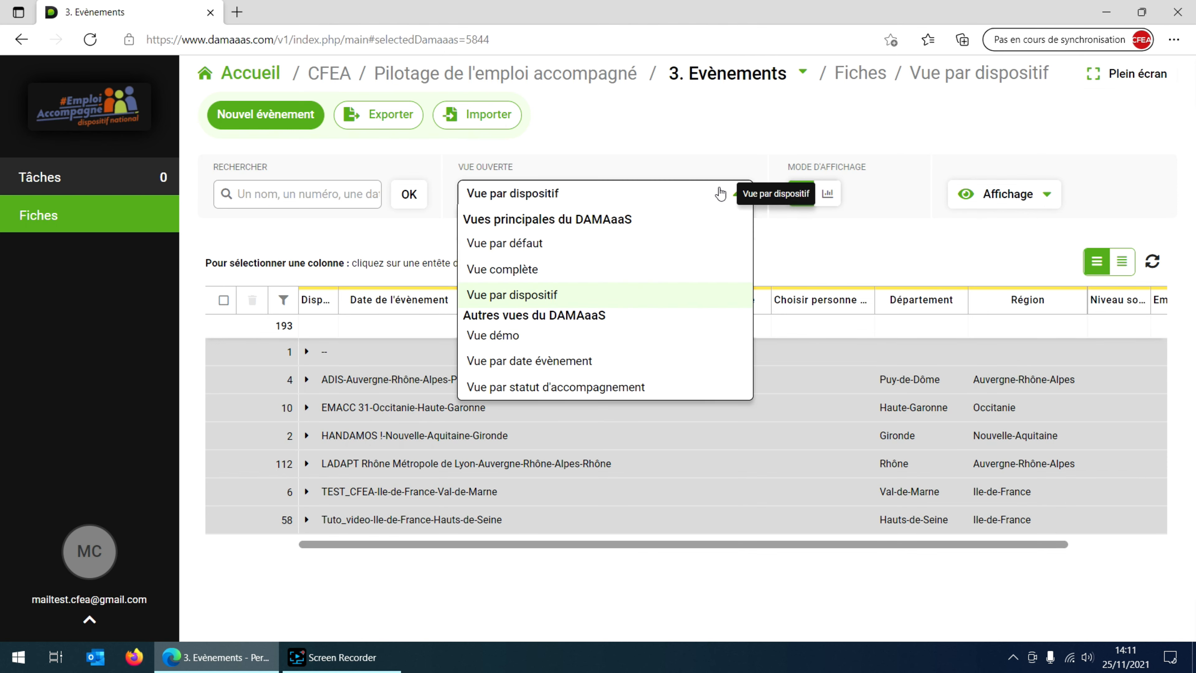
{"action": "left_click", "coordinate": [735, 196]}
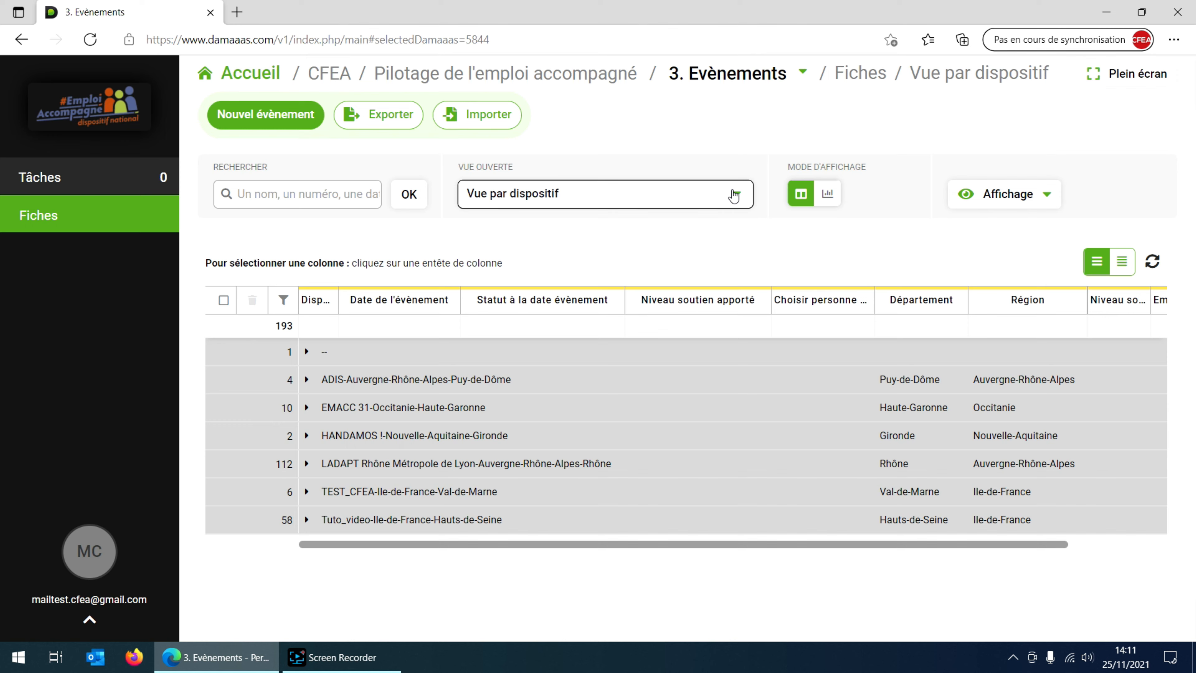
{"action": "left_click", "coordinate": [733, 195]}
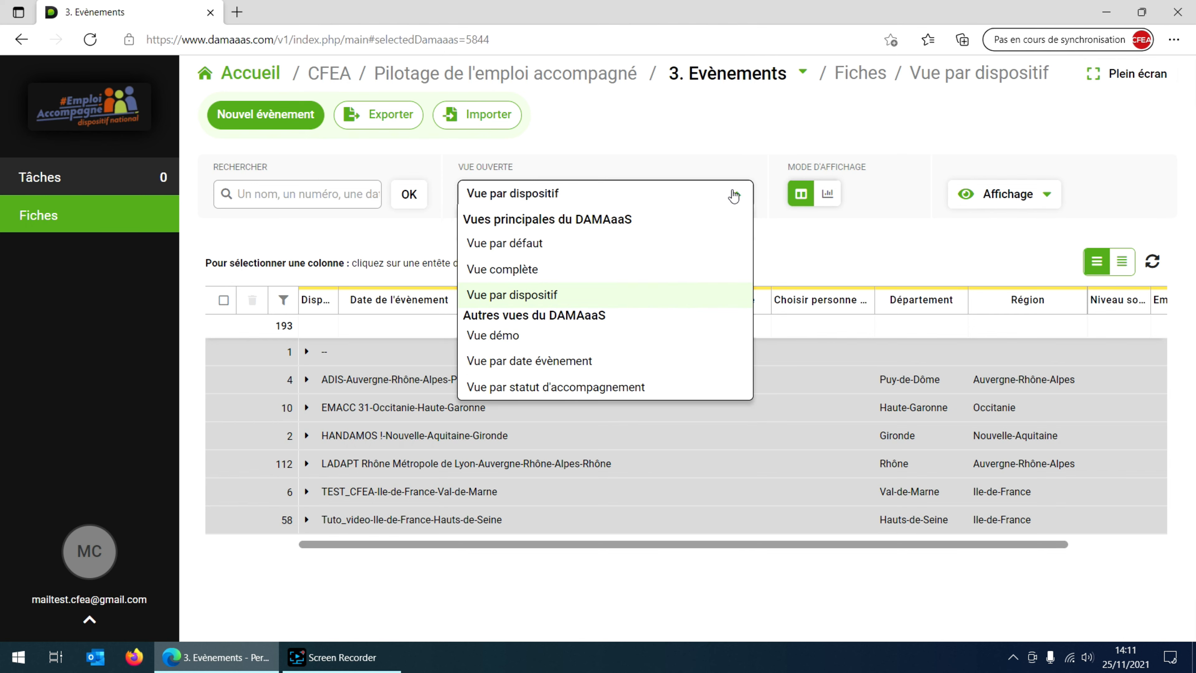
{"action": "left_click", "coordinate": [737, 199]}
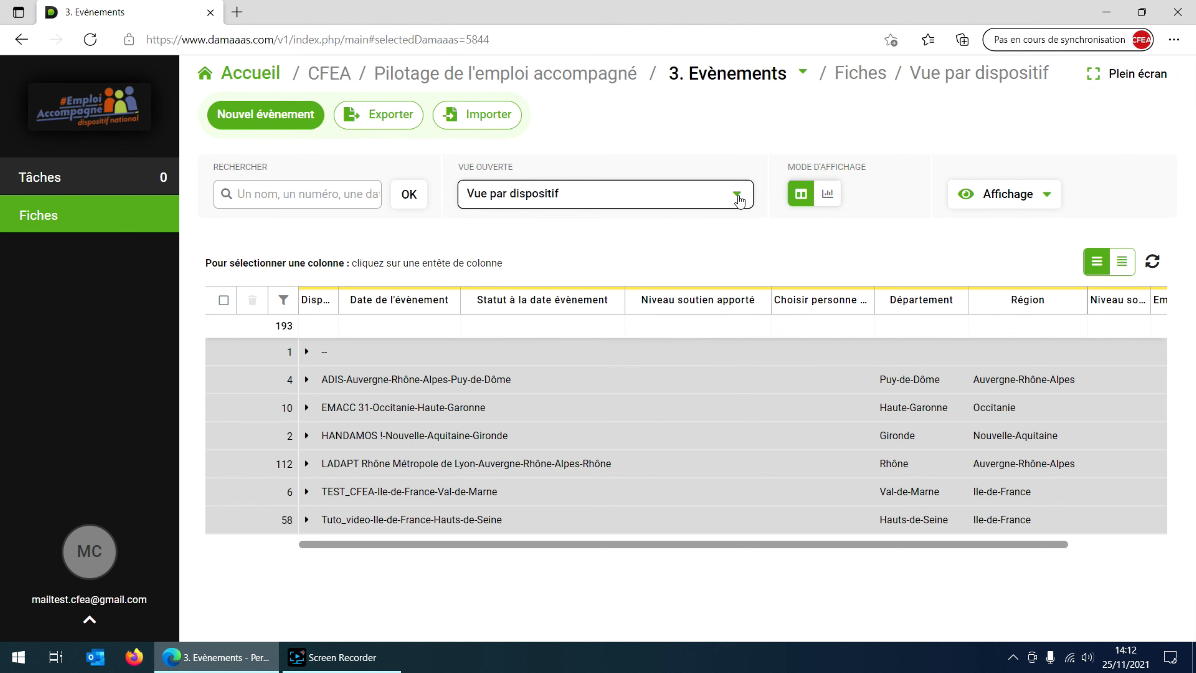
{"action": "left_click", "coordinate": [737, 199]}
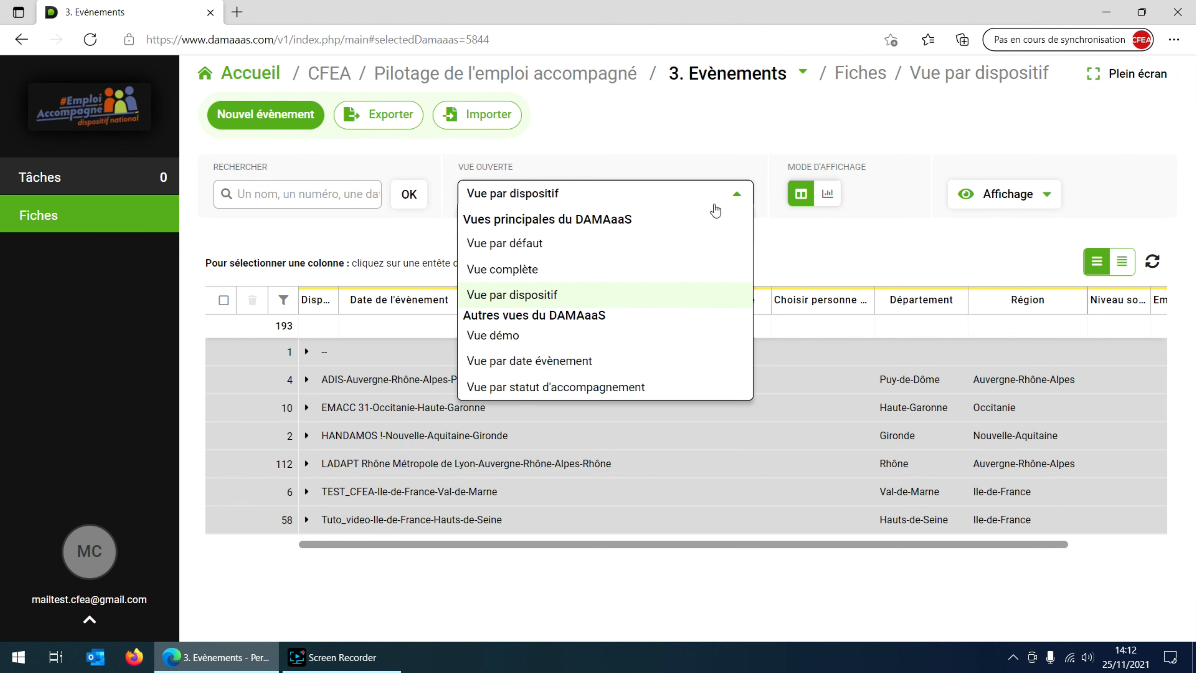
{"action": "left_click", "coordinate": [535, 269]}
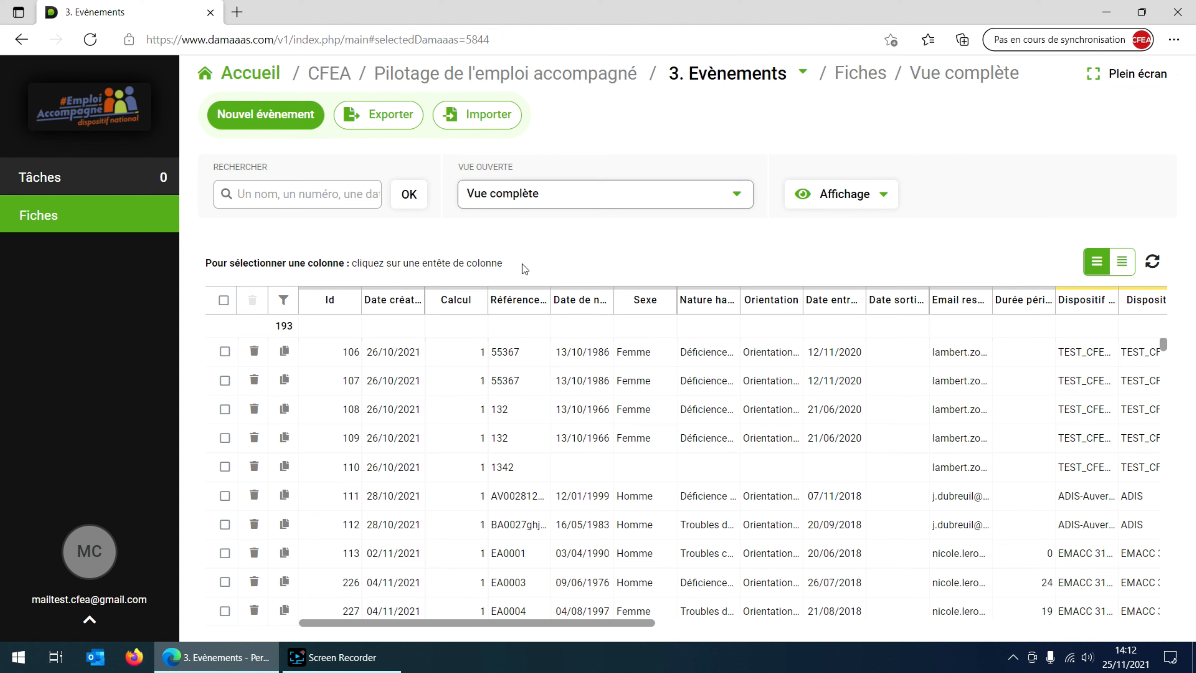
Step: Export the current complete view of the events as an XLSX file
{"action": "left_click", "coordinate": [390, 114]}
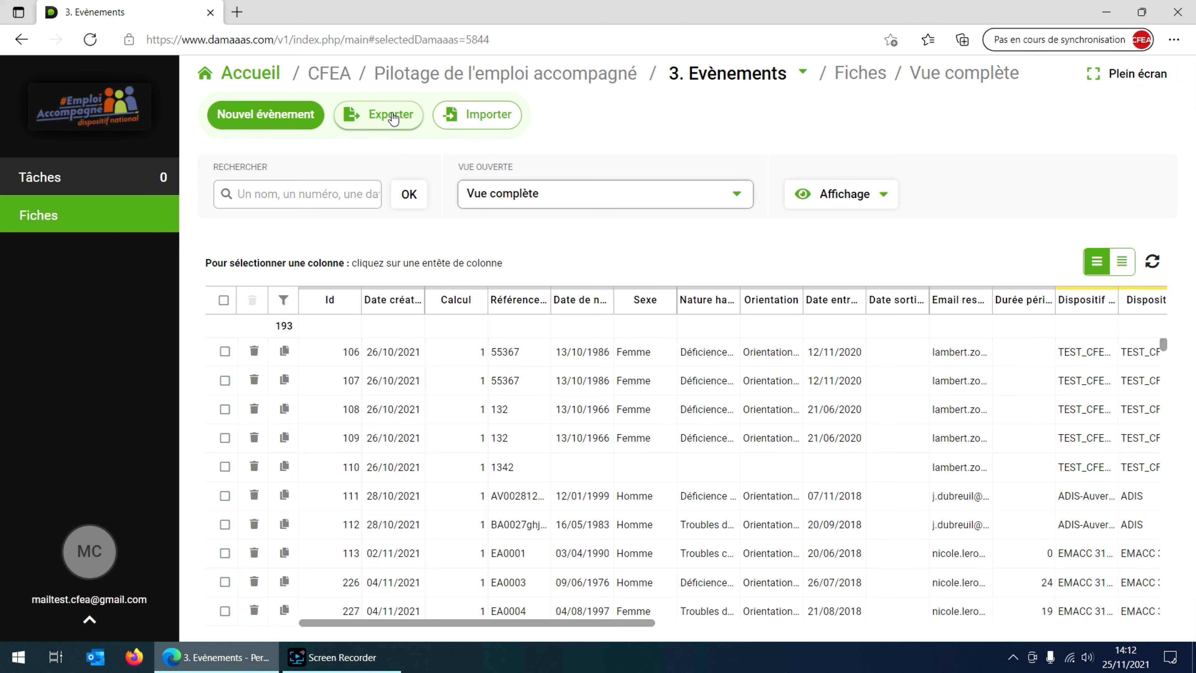
{"action": "left_click", "coordinate": [1051, 155]}
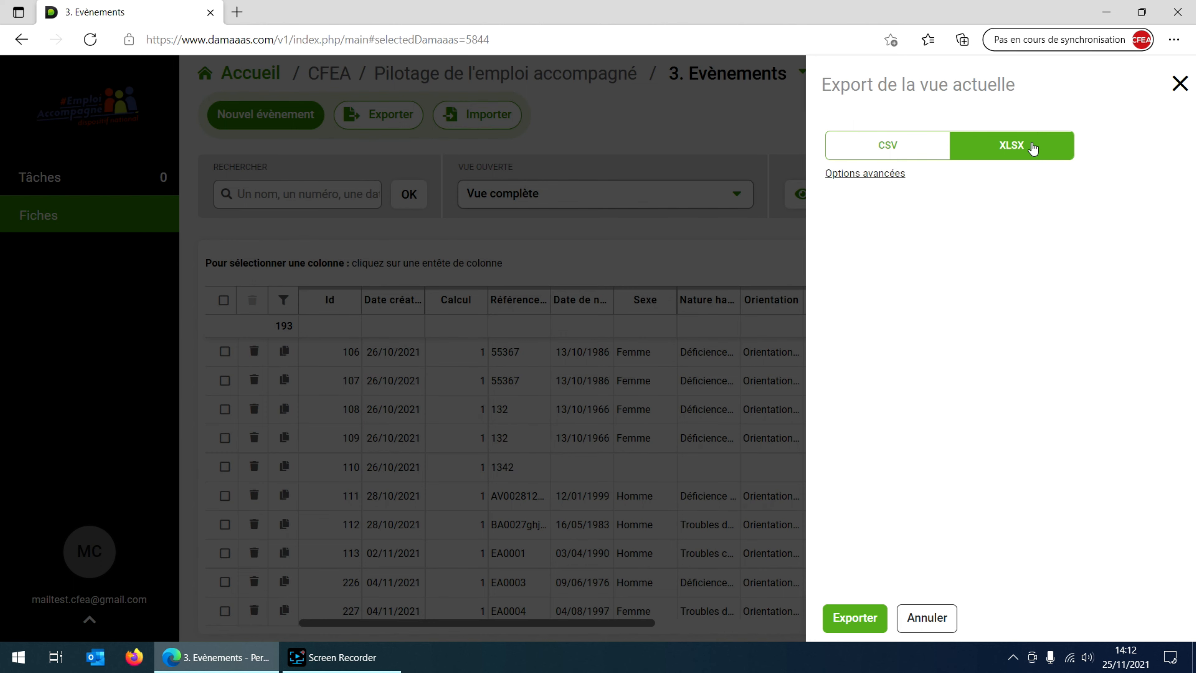
{"action": "left_click", "coordinate": [855, 618]}
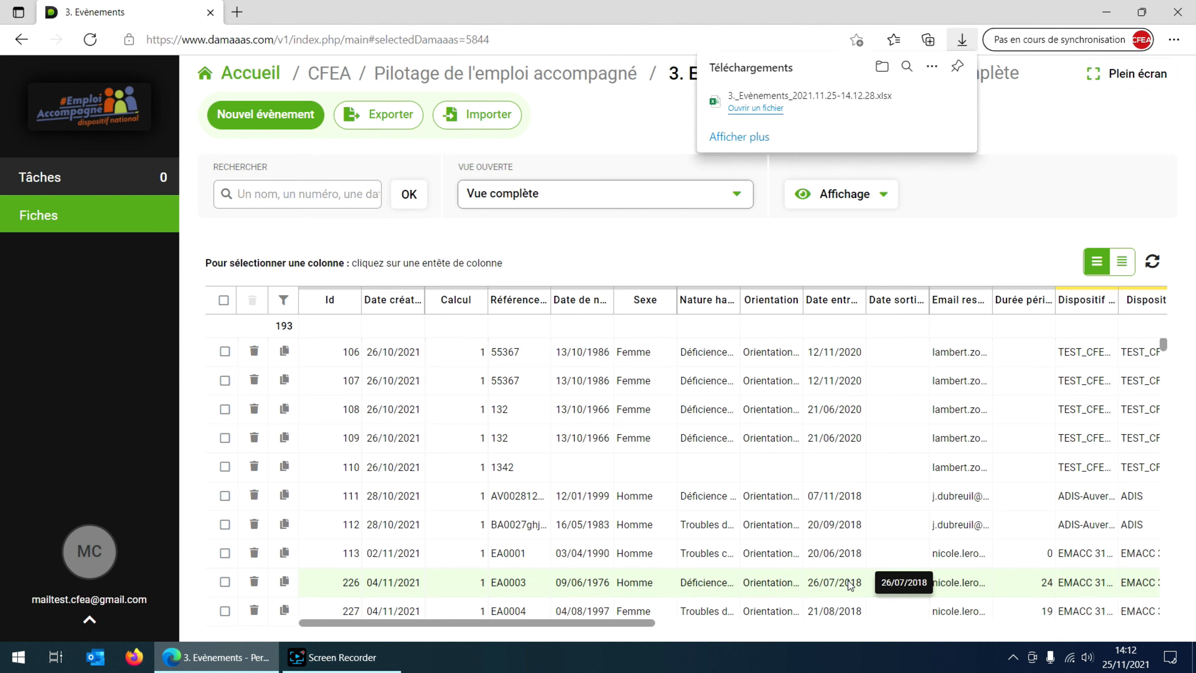
Step: Open the exported 3._Evènements workbook in Excel to review its event rows down to about row 74, and close it
{"action": "left_click", "coordinate": [796, 114]}
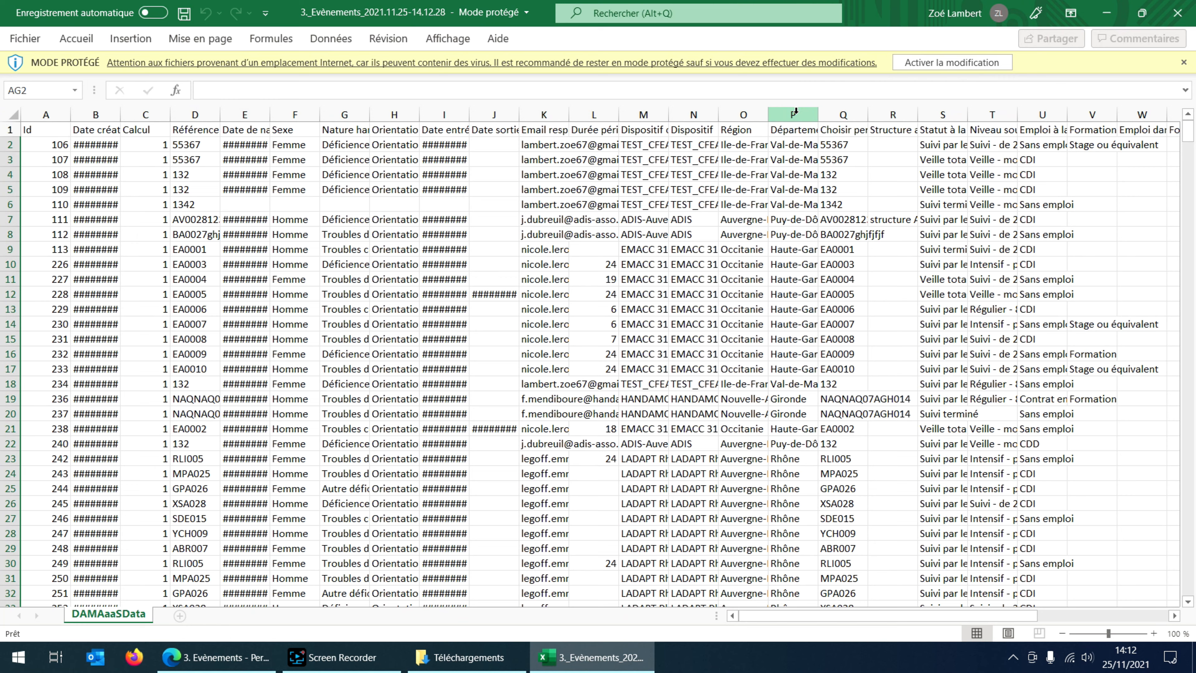
{"action": "scroll", "coordinate": [621, 353], "scroll_direction": "down", "scroll_amount": 4}
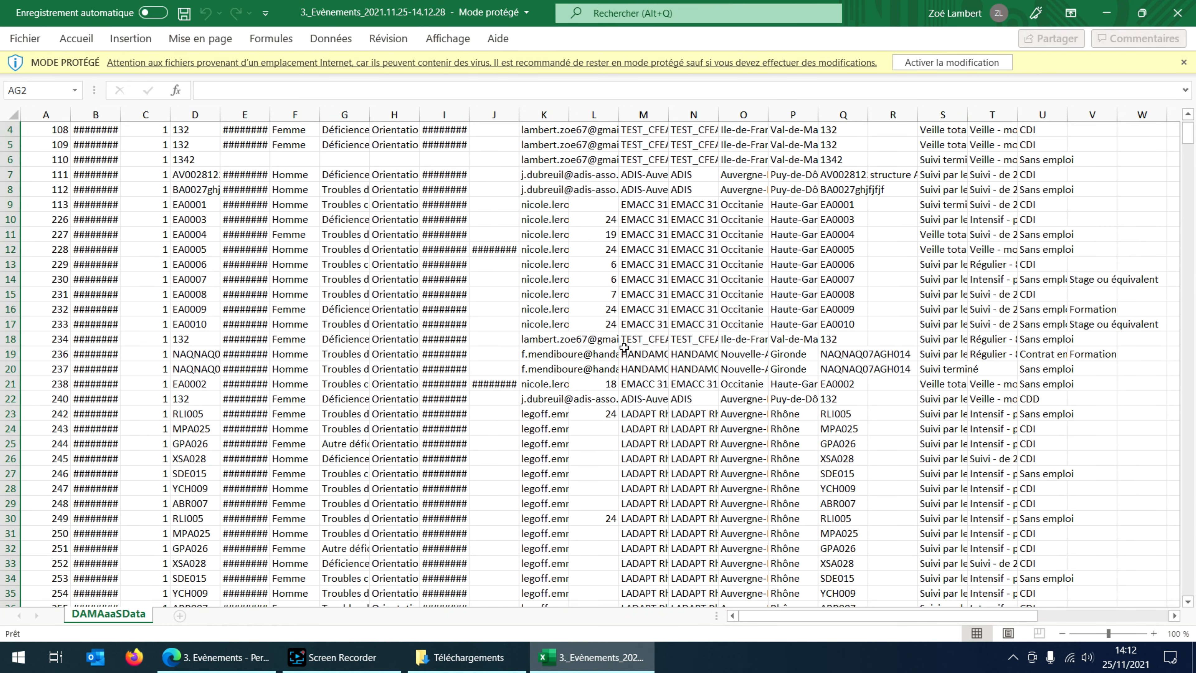
{"action": "scroll", "coordinate": [614, 338], "scroll_direction": "down", "scroll_amount": 2}
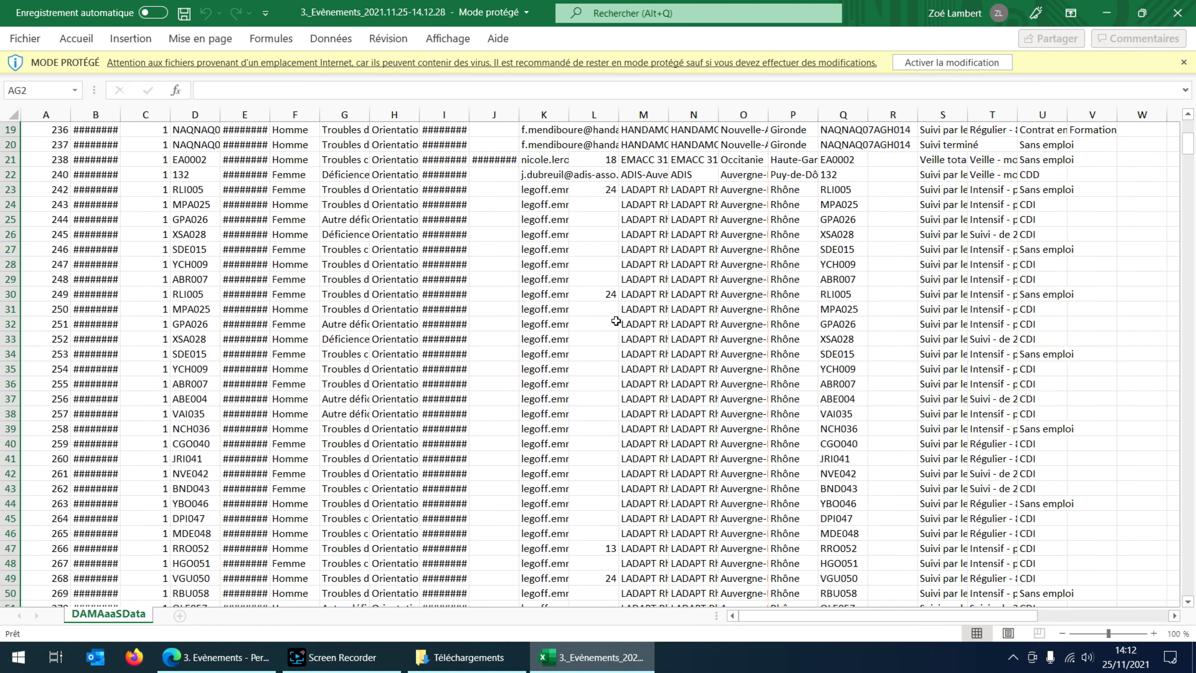
{"action": "scroll", "coordinate": [616, 321], "scroll_direction": "down", "scroll_amount": 4}
{"action": "scroll", "coordinate": [616, 321], "scroll_direction": "down", "scroll_amount": 4}
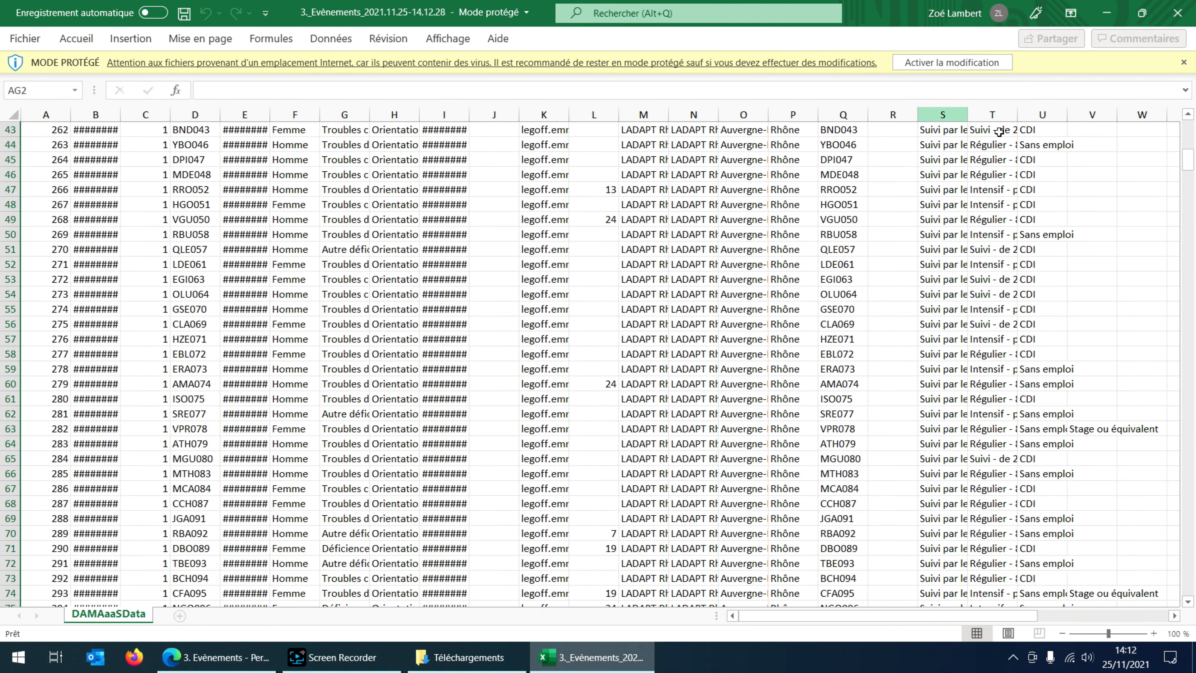
{"action": "left_click", "coordinate": [1176, 13]}
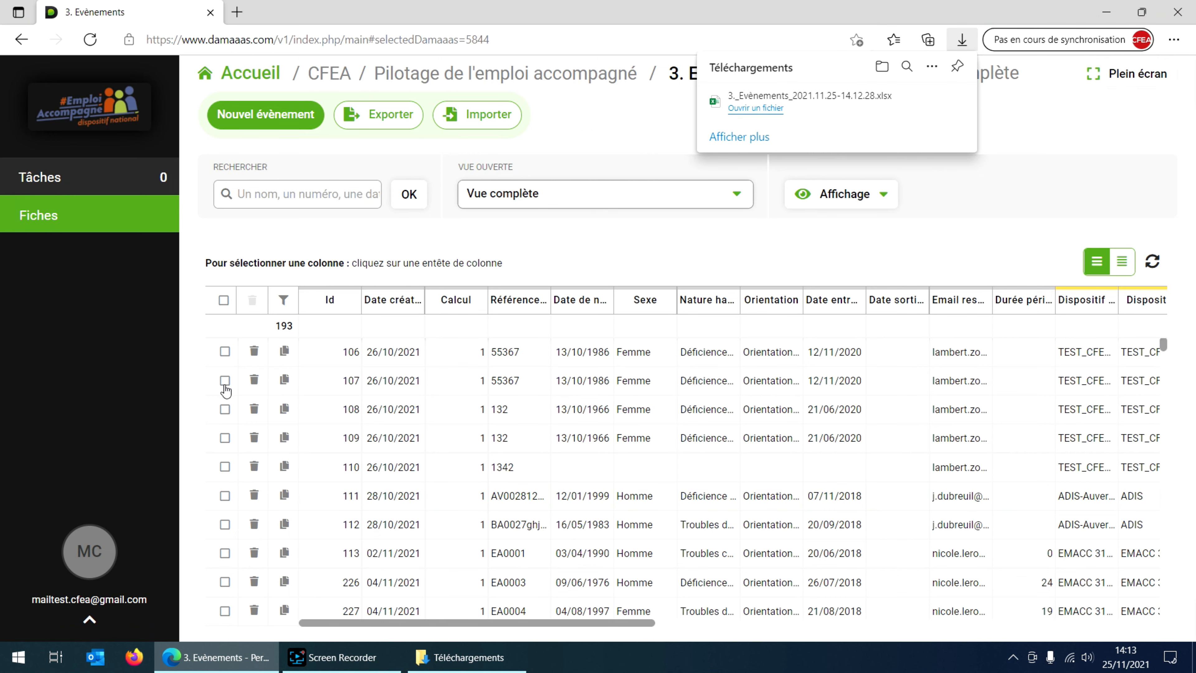
Step: Tick the event records with Ids 108, 109 and 110, and clear 108 and 109 to keep only 110 selected
{"action": "left_click", "coordinate": [228, 471]}
{"action": "left_click", "coordinate": [225, 469]}
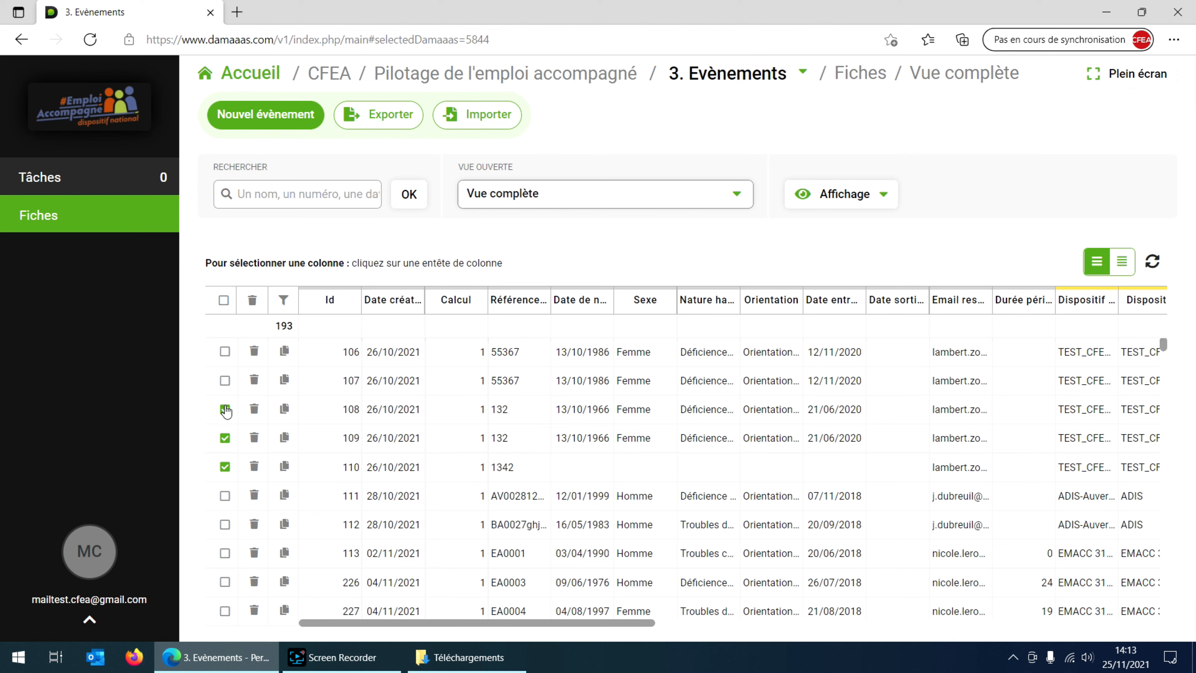
{"action": "left_click", "coordinate": [226, 439]}
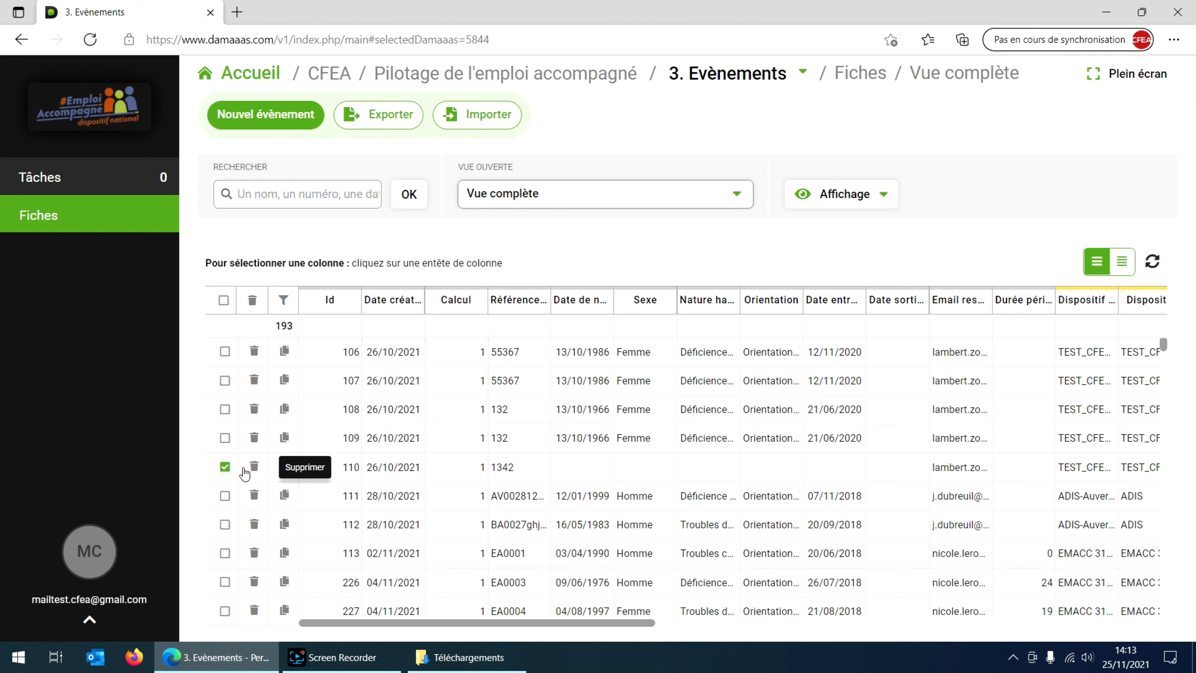
Step: Check the main and other views offered for the events list, and keep Vue complète open
{"action": "scroll", "coordinate": [462, 377], "scroll_direction": "down", "scroll_amount": 1}
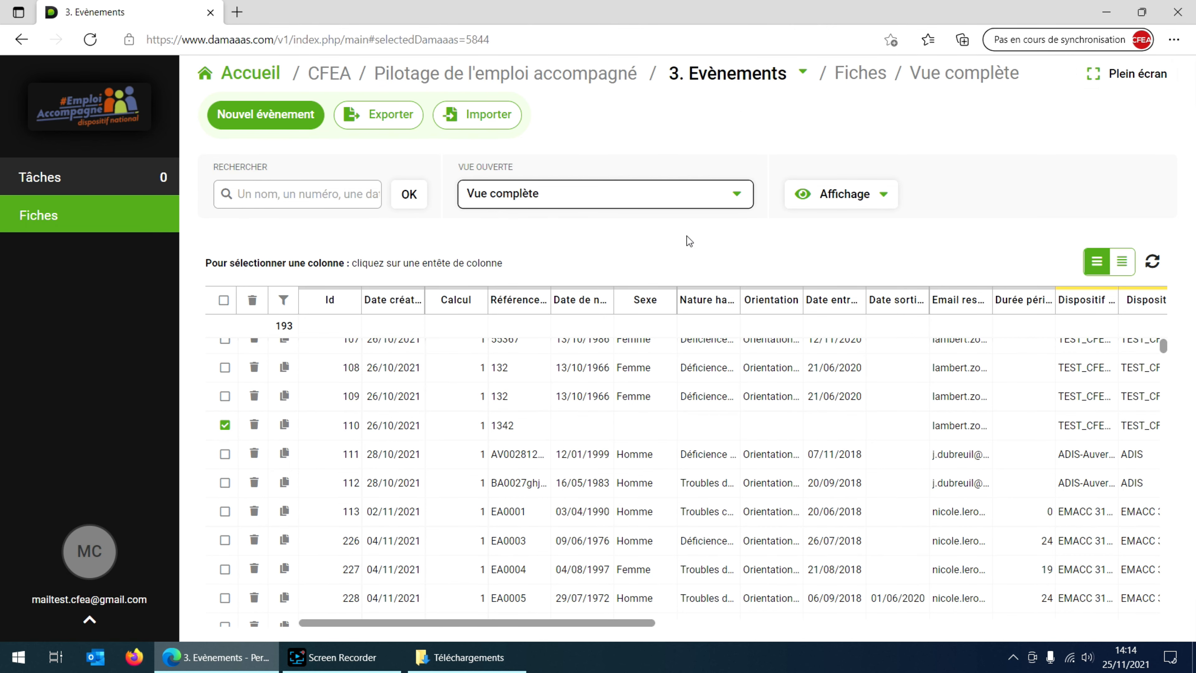
{"action": "left_click", "coordinate": [737, 194]}
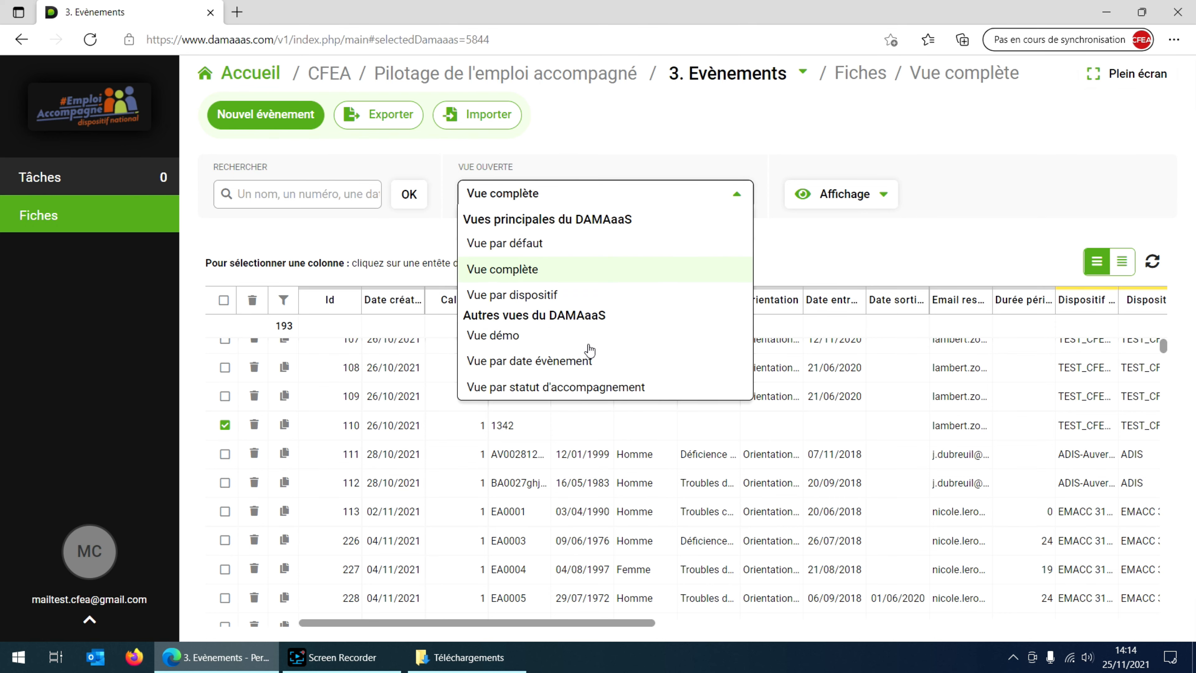
{"action": "left_click", "coordinate": [736, 270]}
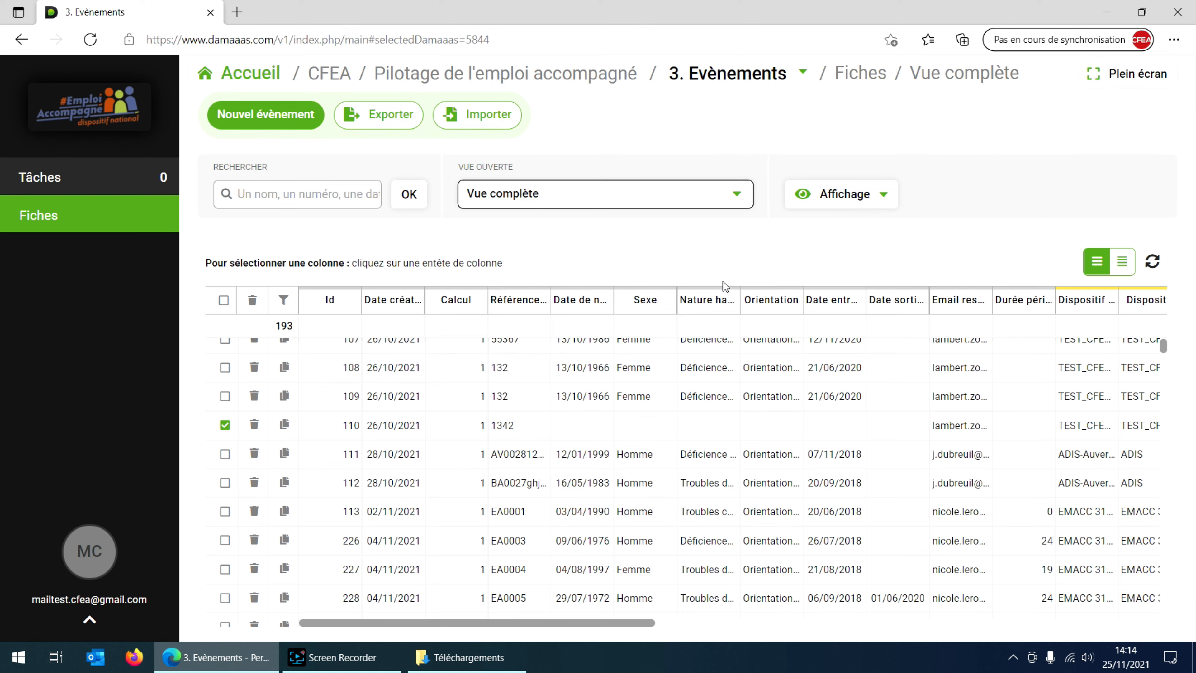